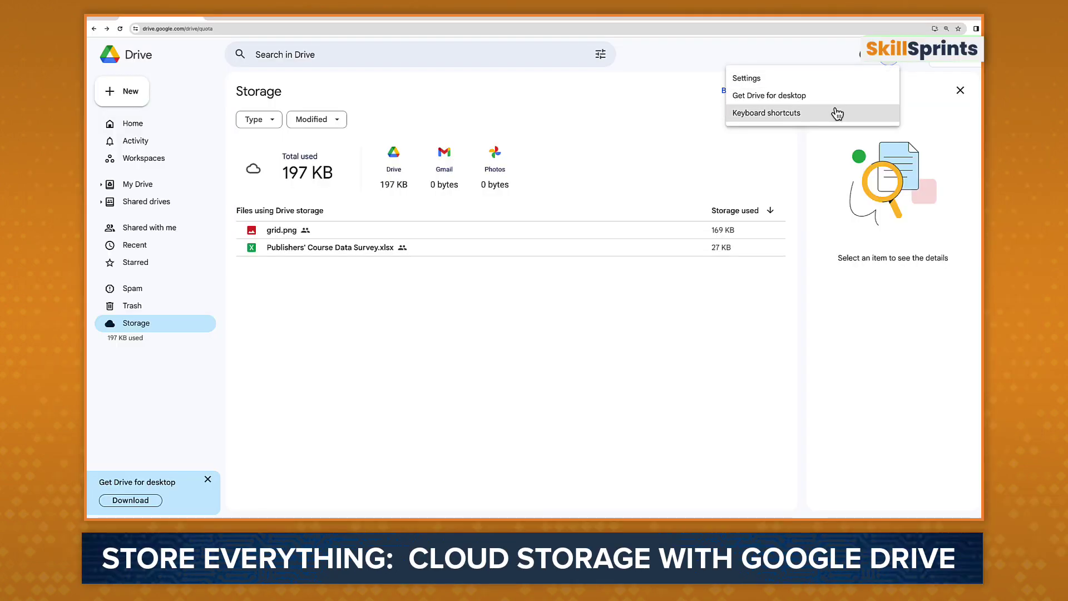
Step: Scroll through the Keyboard shortcuts list from Settings, then bring up the New menu
{"action": "left_click", "coordinate": [837, 114]}
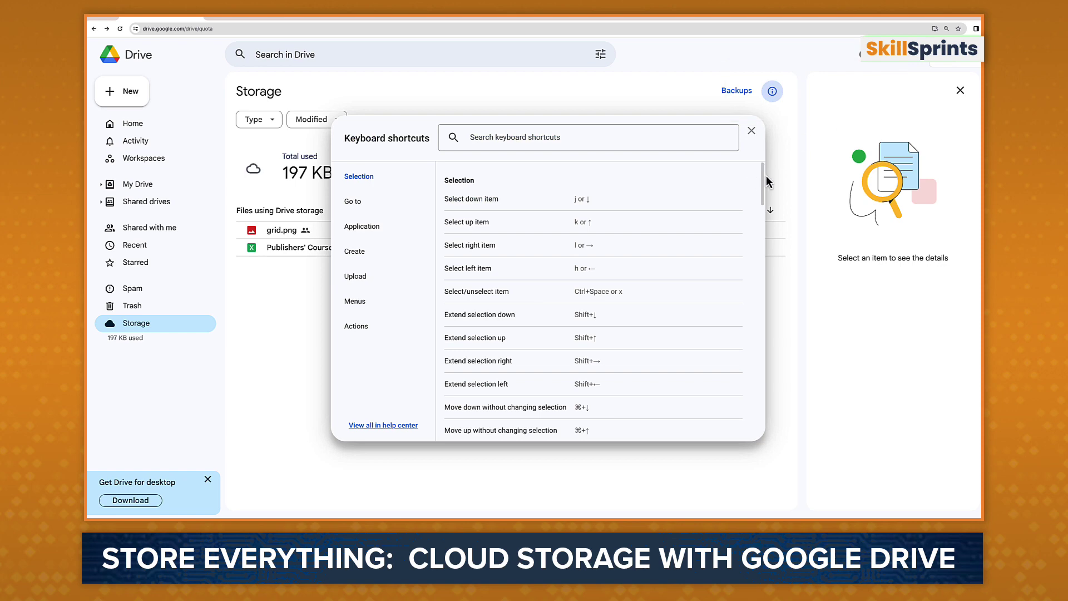
{"action": "left_click_drag", "start_coordinate": [764, 176], "coordinate": [760, 361]}
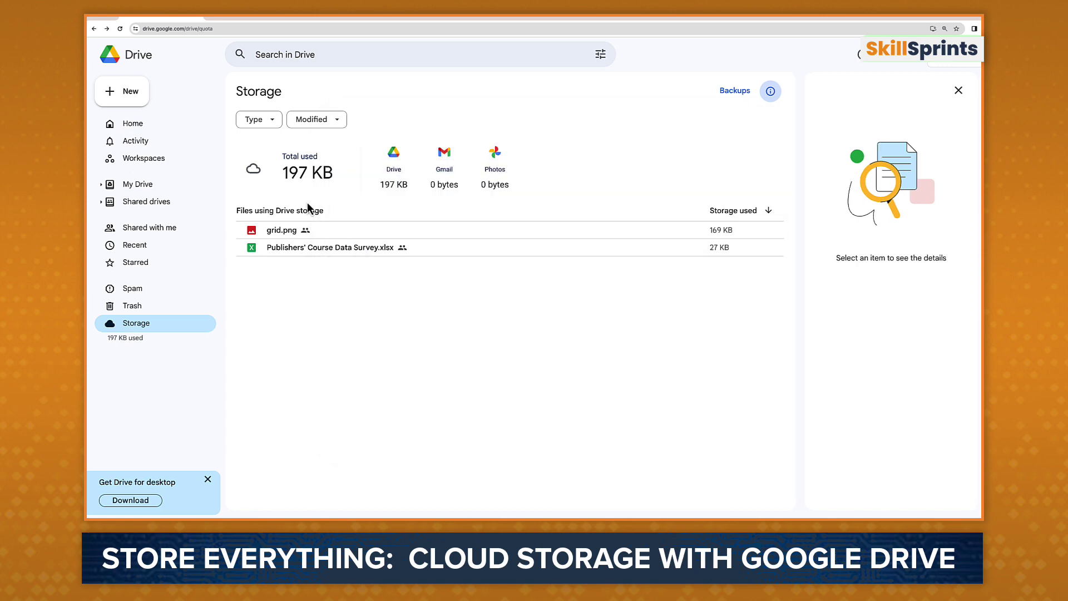
{"action": "left_click", "coordinate": [140, 97]}
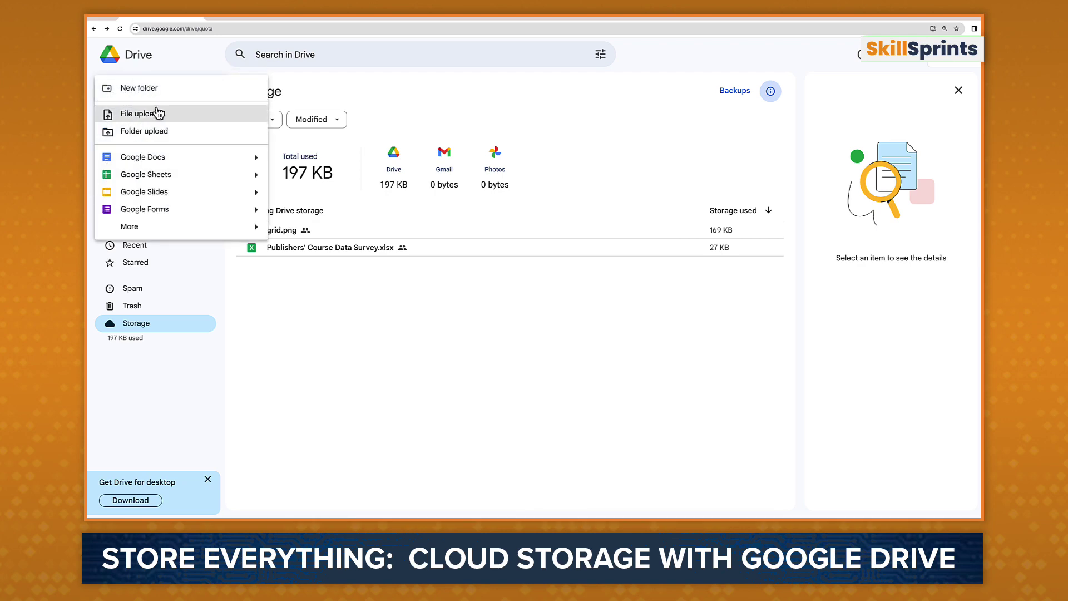
Step: Upload the Amazon.com order PDF from the Desktop through File upload
{"action": "left_click", "coordinate": [174, 114]}
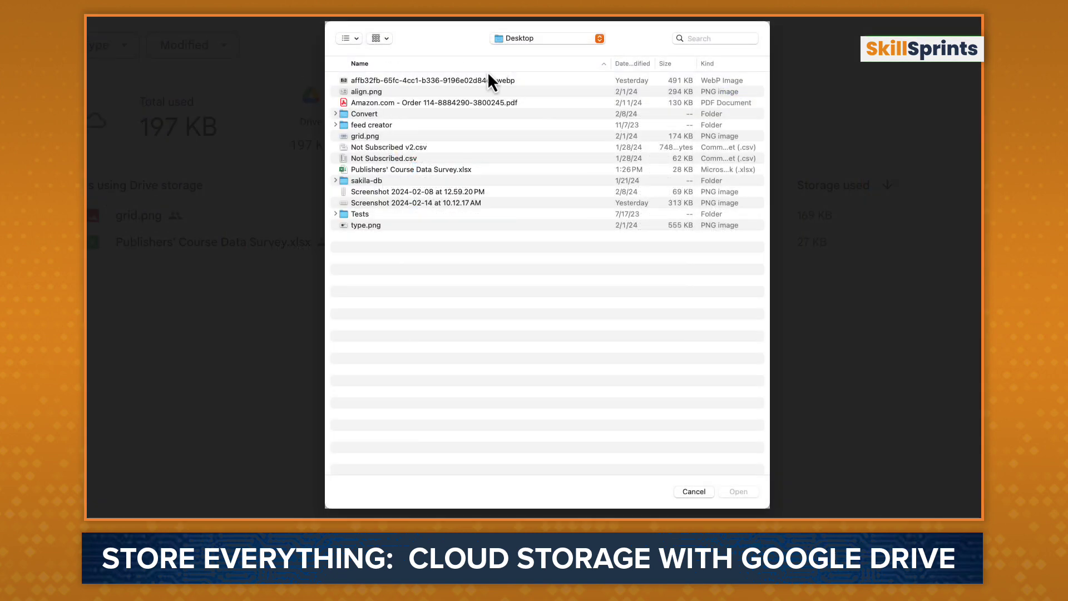
{"action": "left_click", "coordinate": [462, 105]}
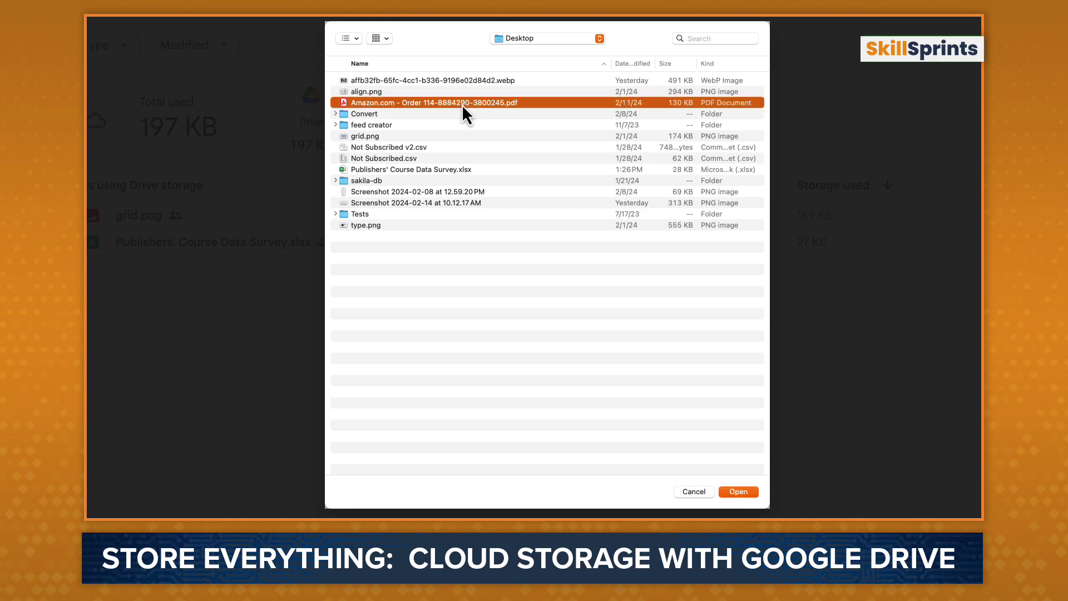
{"action": "left_click", "coordinate": [738, 492]}
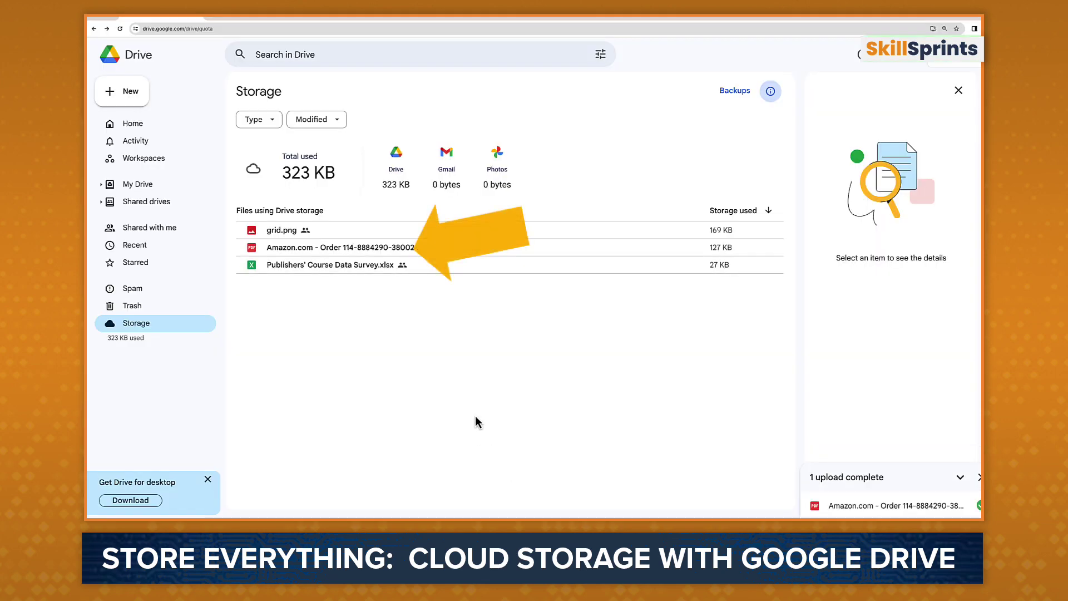
Step: Check the uploaded order PDF's Details and Activity, then go to the Home page
{"action": "left_click", "coordinate": [368, 254]}
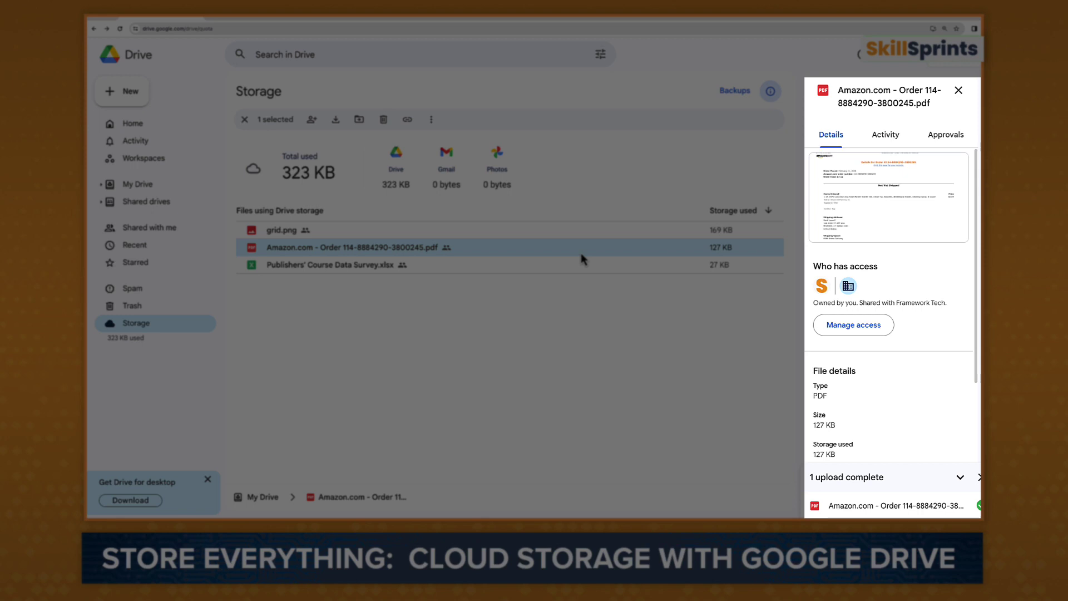
{"action": "left_click", "coordinate": [895, 143]}
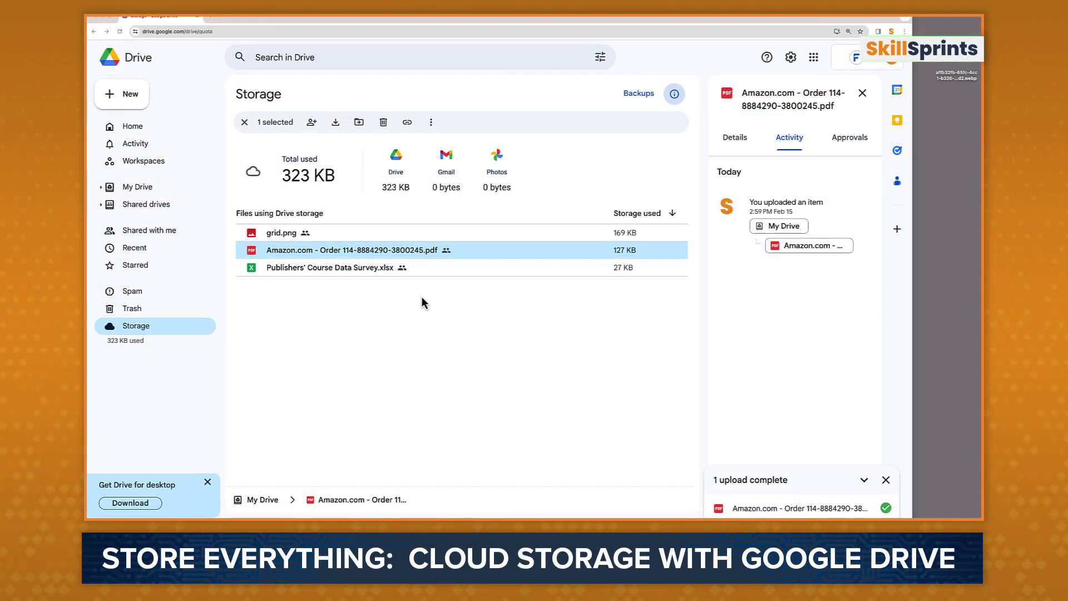
{"action": "left_click", "coordinate": [134, 127]}
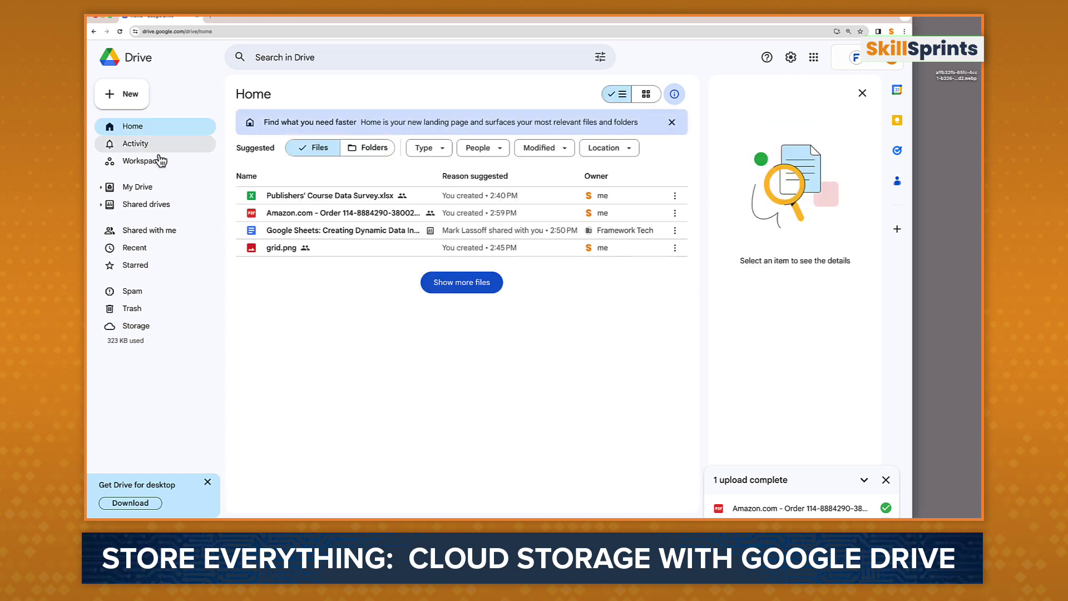
{"action": "left_click", "coordinate": [955, 67]}
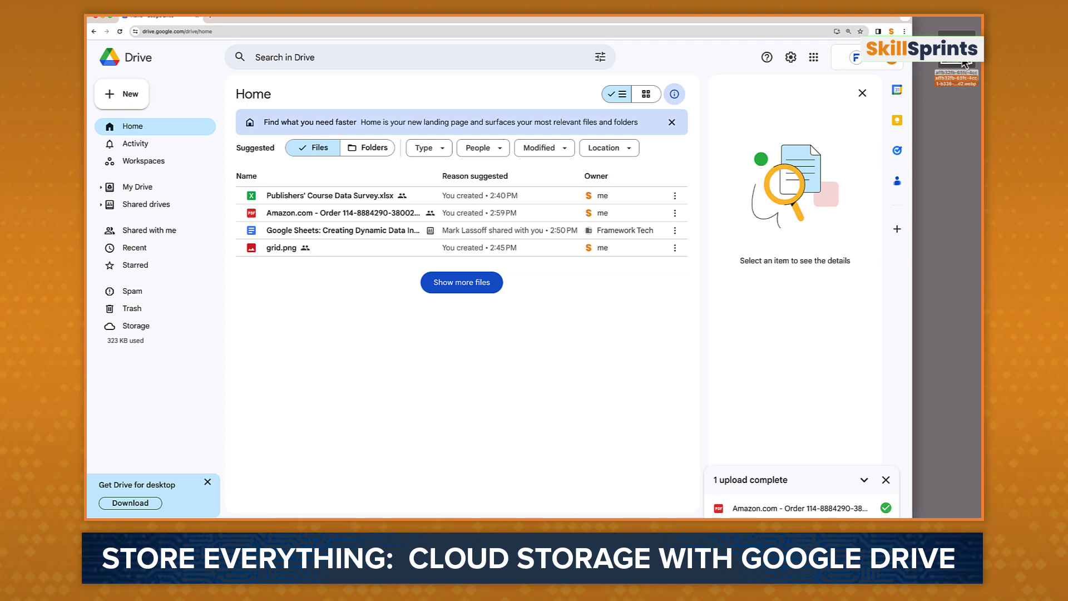
Step: Drag the webp portrait image onto the Drive list, then view its details and actions
{"action": "left_click_drag", "start_coordinate": [955, 67], "coordinate": [376, 272]}
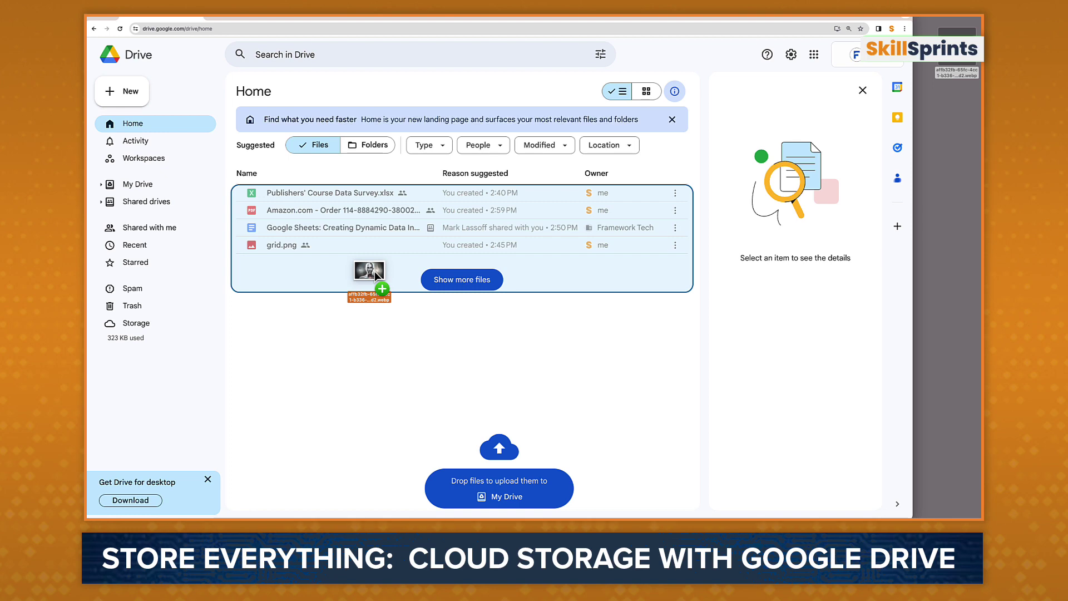
{"action": "left_click_drag", "start_coordinate": [376, 273], "coordinate": [376, 276]}
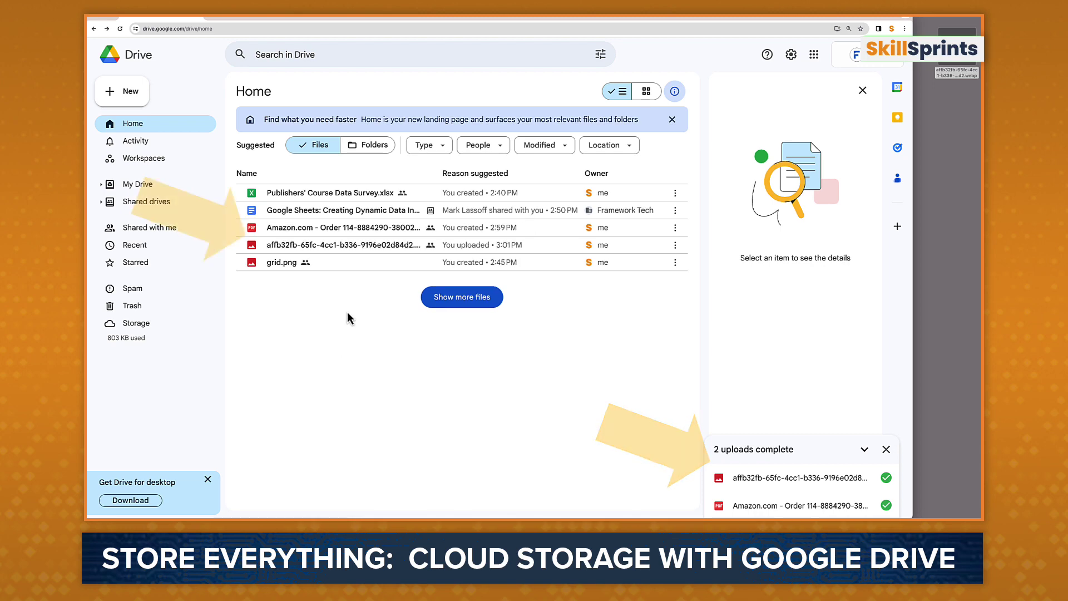
{"action": "left_click", "coordinate": [349, 248]}
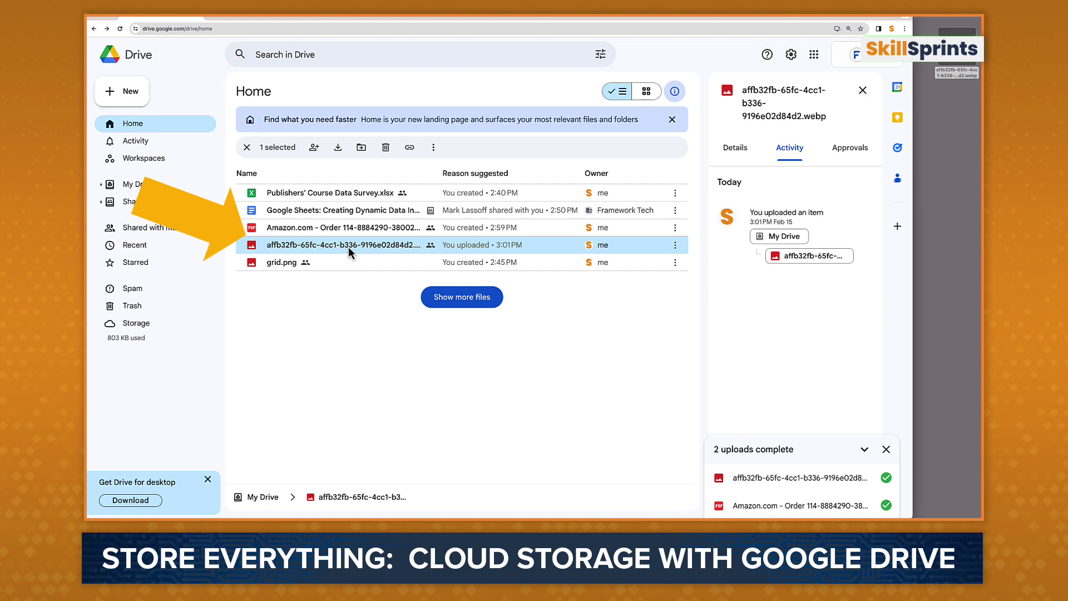
{"action": "left_click", "coordinate": [734, 148]}
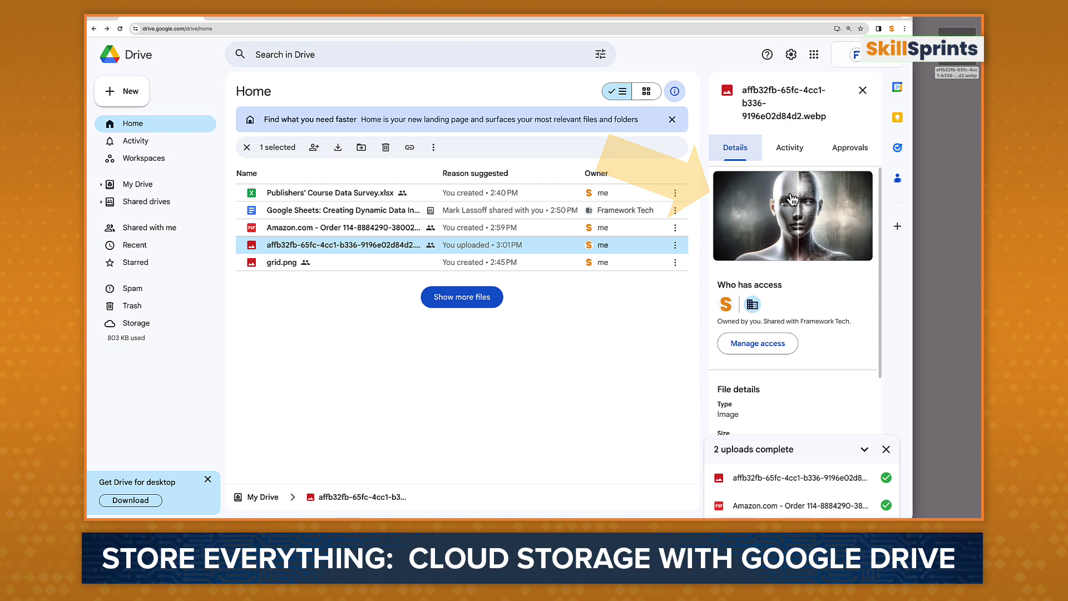
{"action": "right_click", "coordinate": [313, 247]}
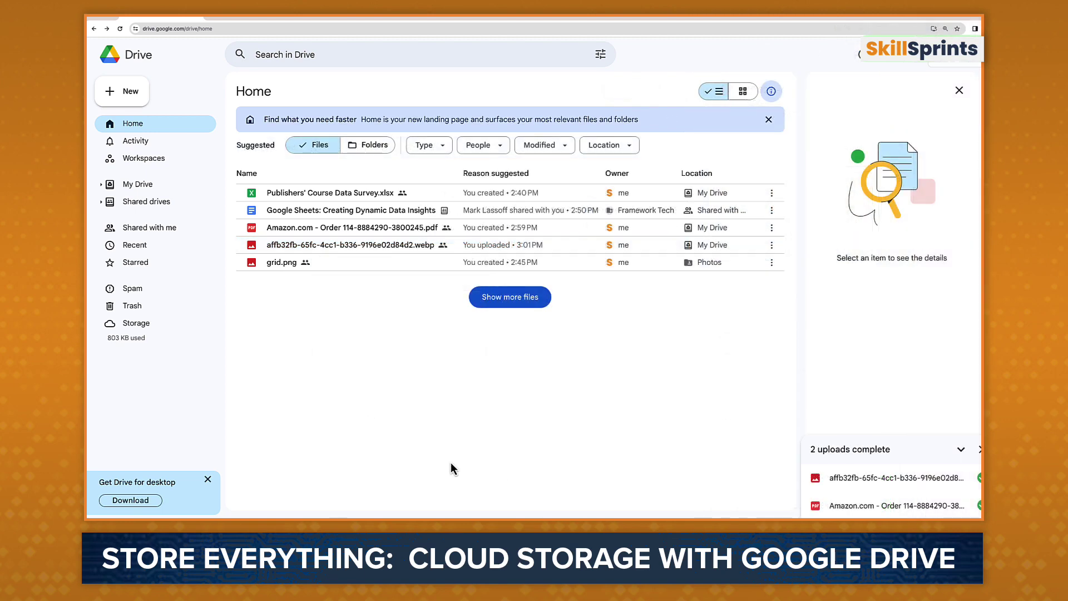
Step: Upload the sakila-db folder and its 3 files through Folder upload, allowing Chrome's prompt
{"action": "left_click", "coordinate": [131, 92]}
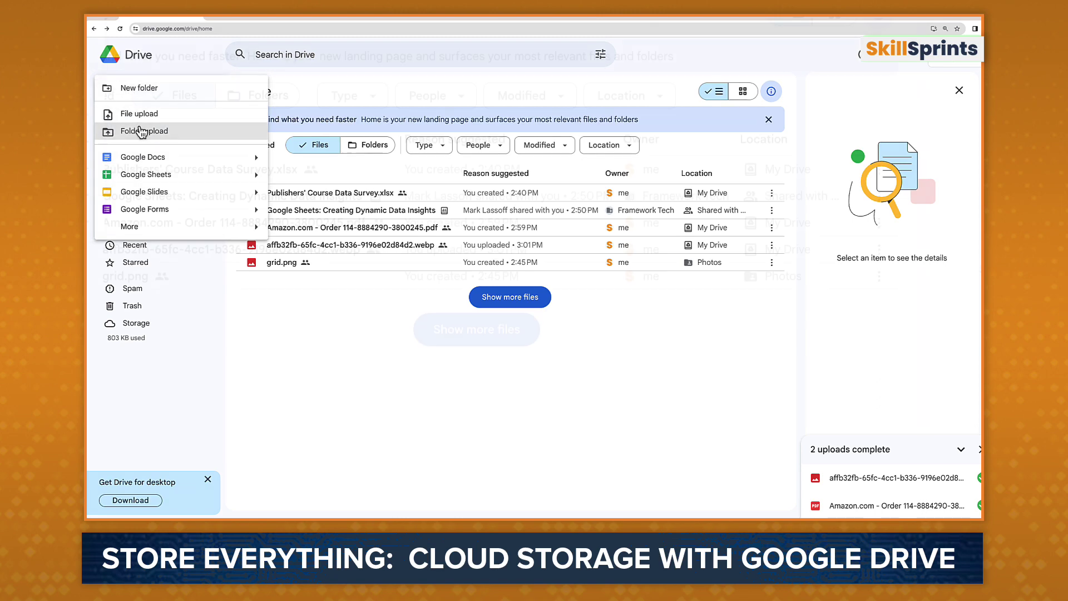
{"action": "left_click", "coordinate": [142, 131]}
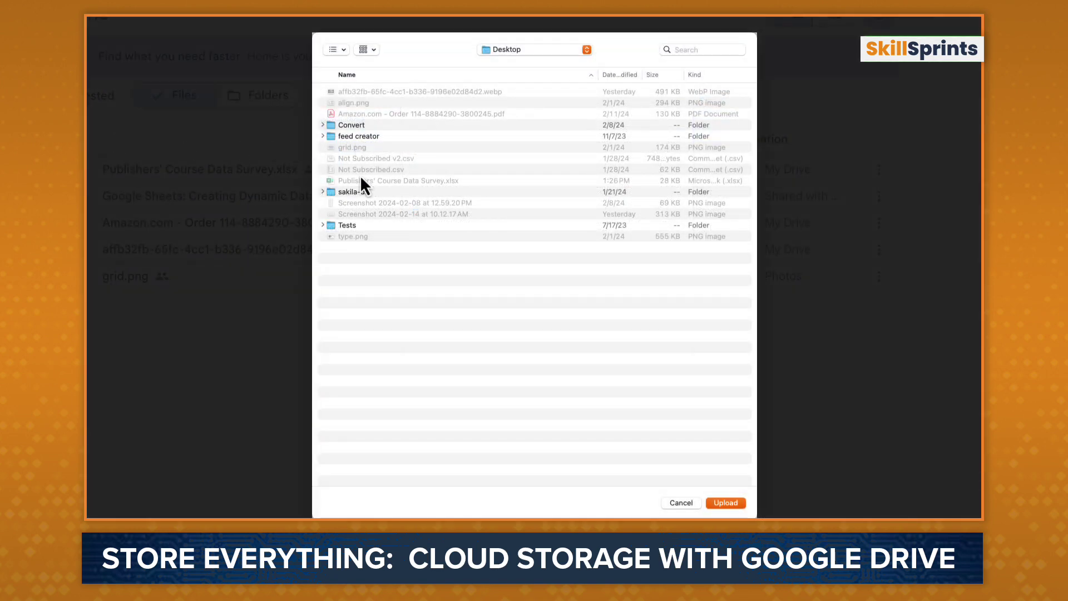
{"action": "left_click", "coordinate": [360, 192]}
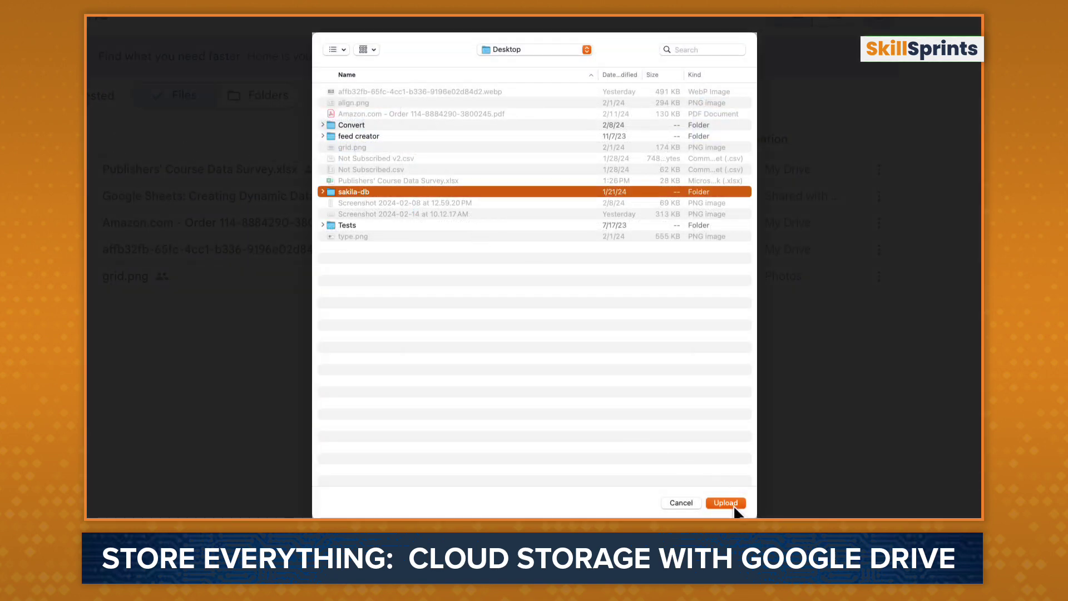
{"action": "left_click", "coordinate": [732, 503]}
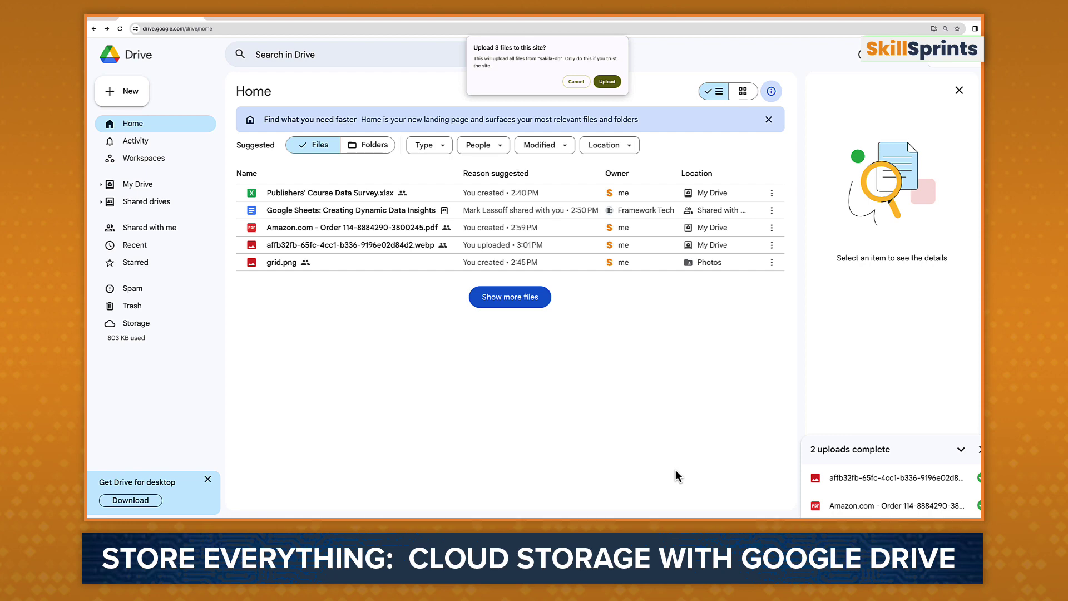
{"action": "left_click", "coordinate": [606, 82]}
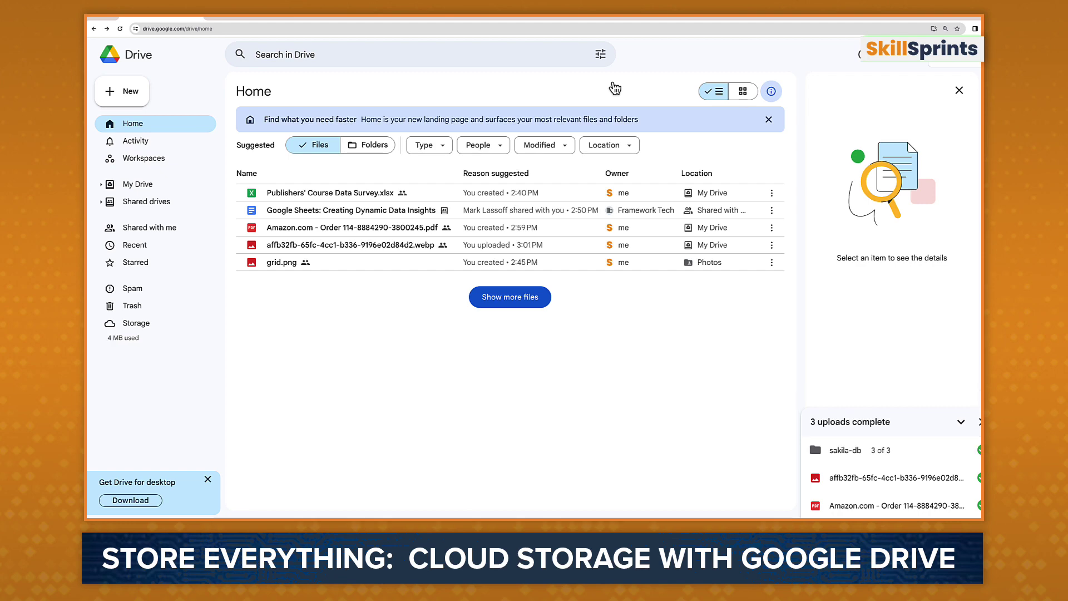
{"action": "left_click", "coordinate": [375, 146]}
{"action": "left_click", "coordinate": [369, 54]}
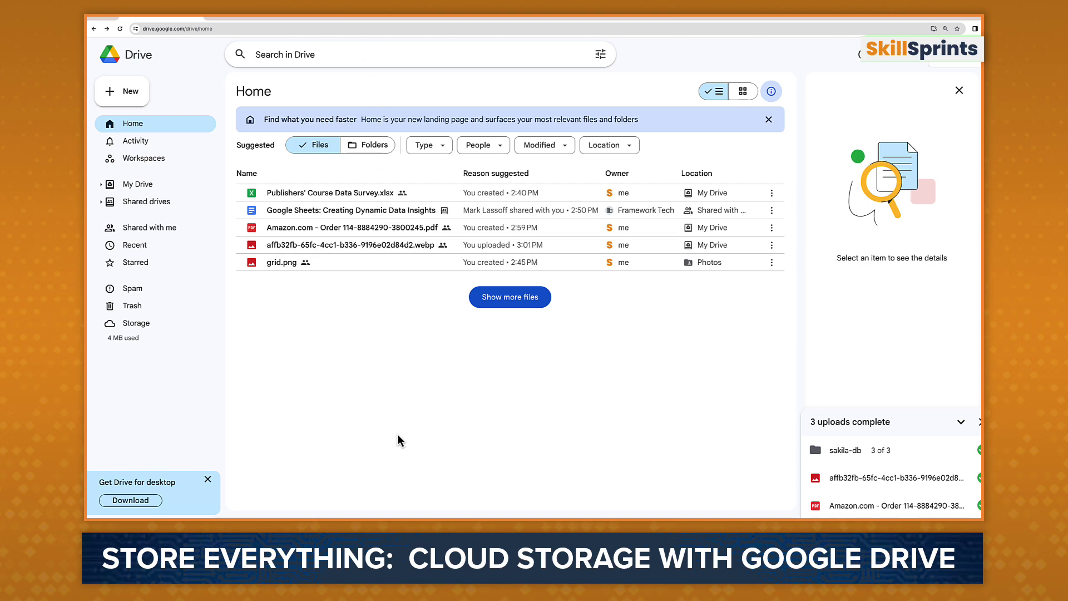
{"action": "type", "text": "grid"}
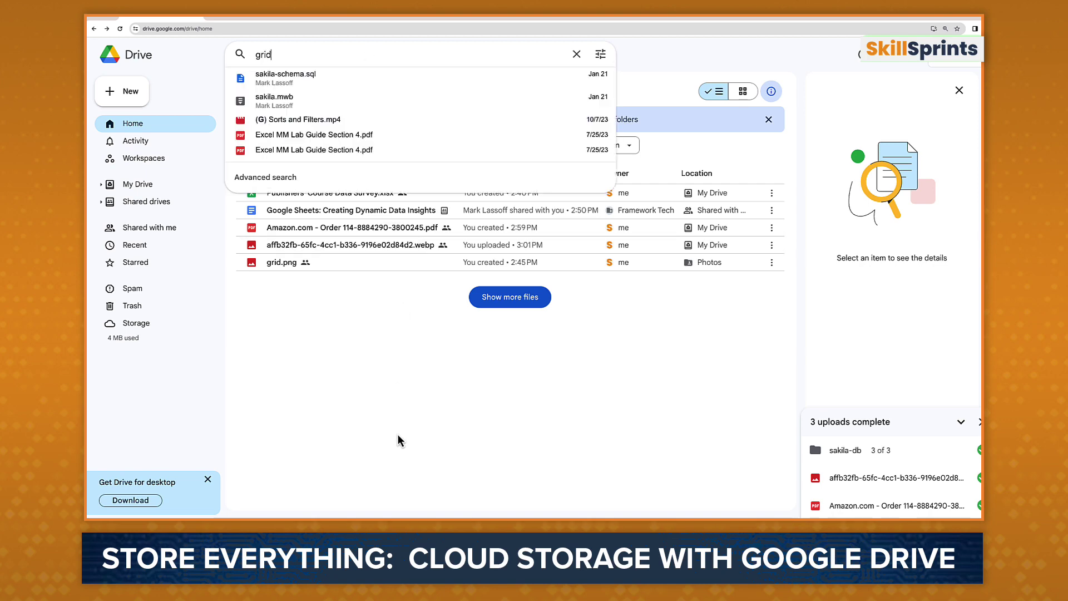
{"action": "key", "text": "Down"}
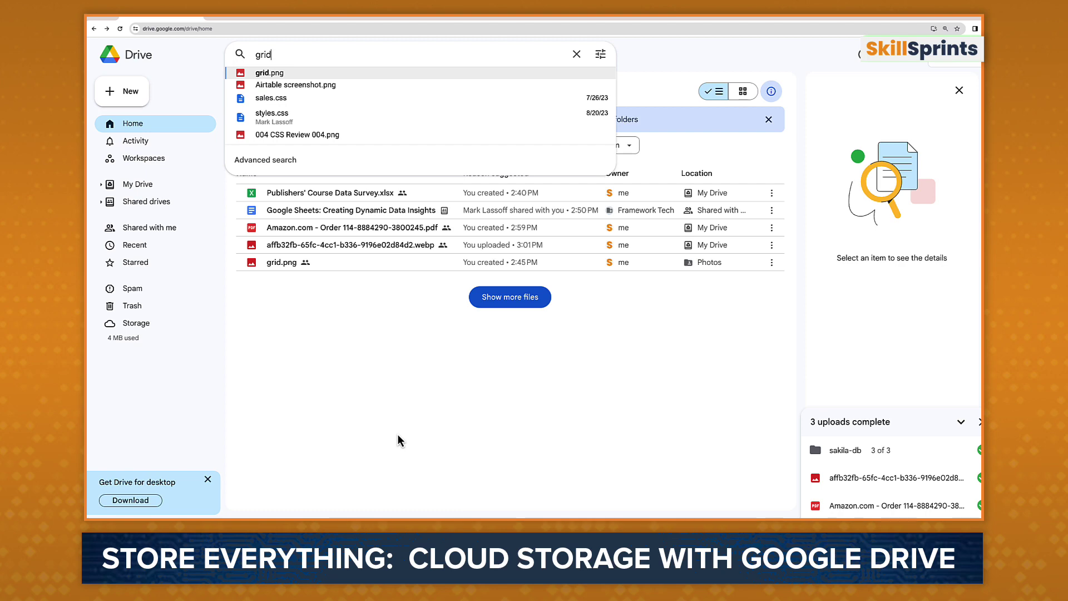
{"action": "key", "text": "Return"}
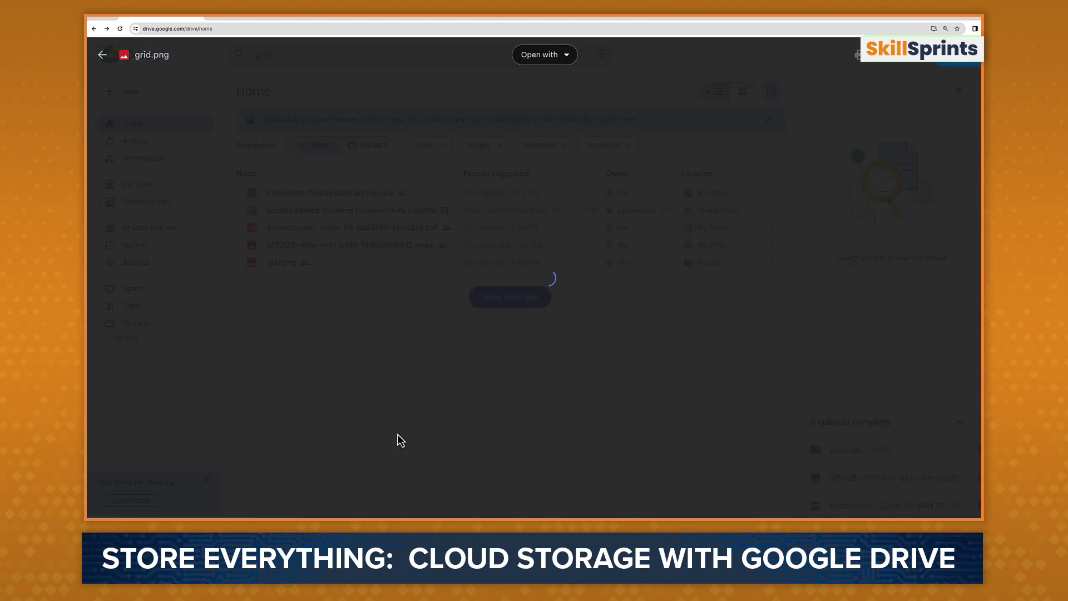
{"action": "left_click", "coordinate": [397, 434]}
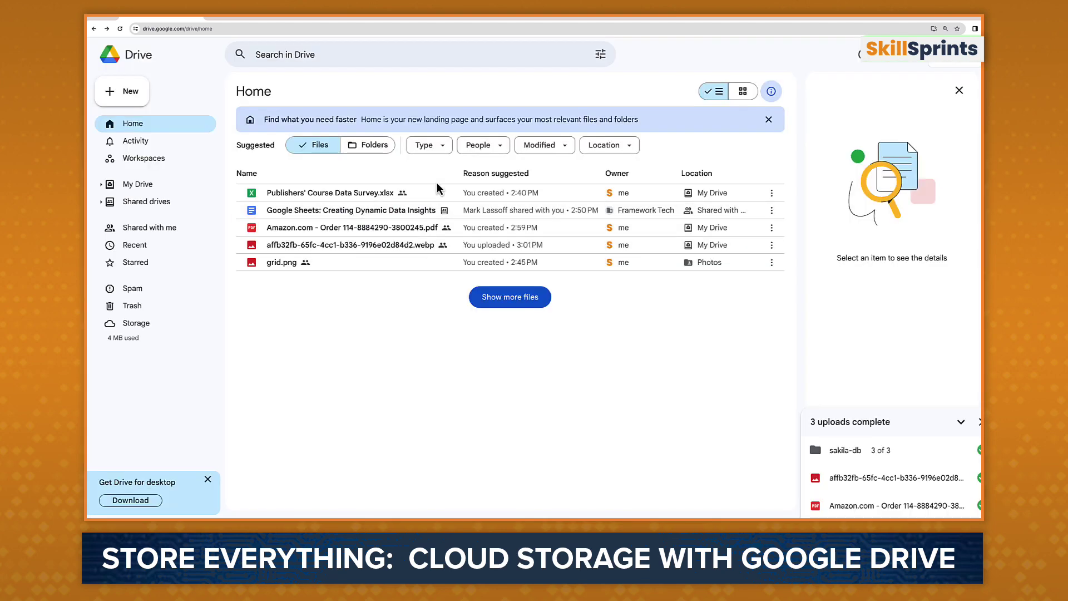
Step: Check the Type, People, Modified and Location filters, then show suggested folders on Home
{"action": "left_click", "coordinate": [445, 153]}
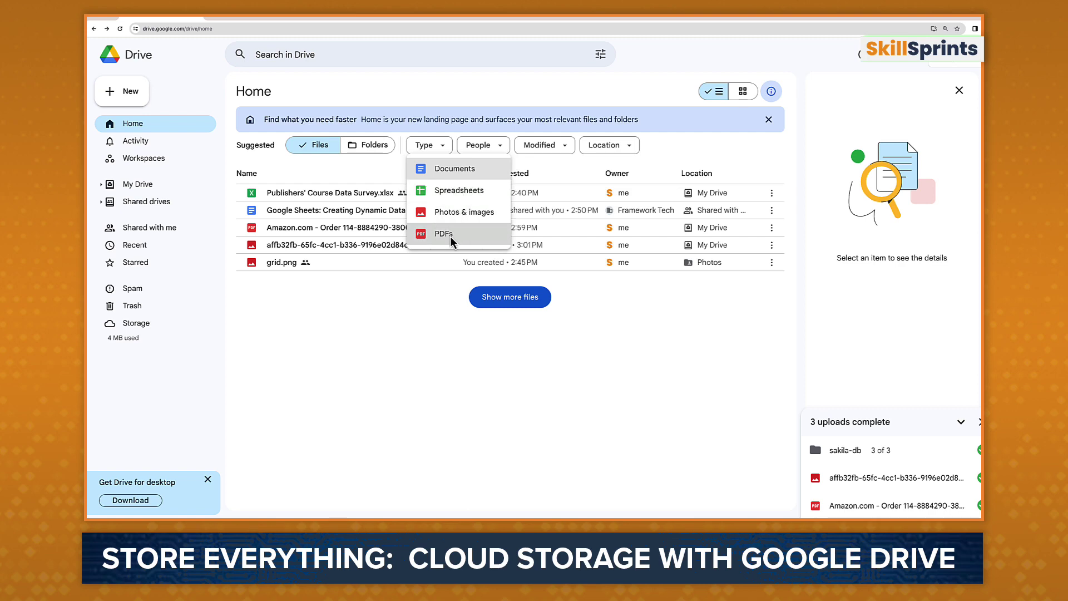
{"action": "left_click", "coordinate": [500, 145]}
{"action": "left_click", "coordinate": [500, 146]}
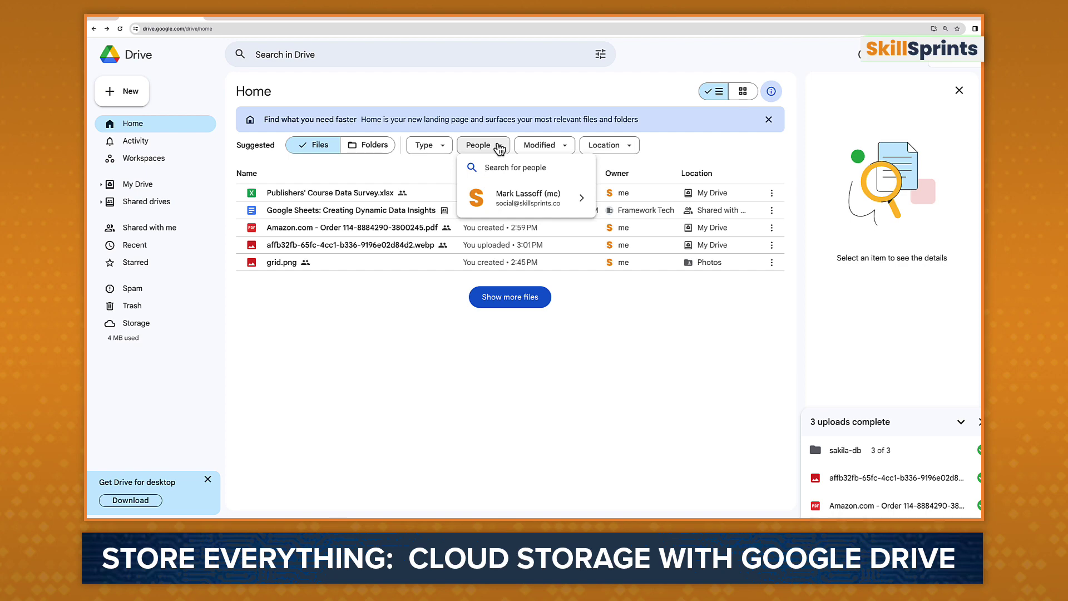
{"action": "left_click", "coordinate": [558, 145]}
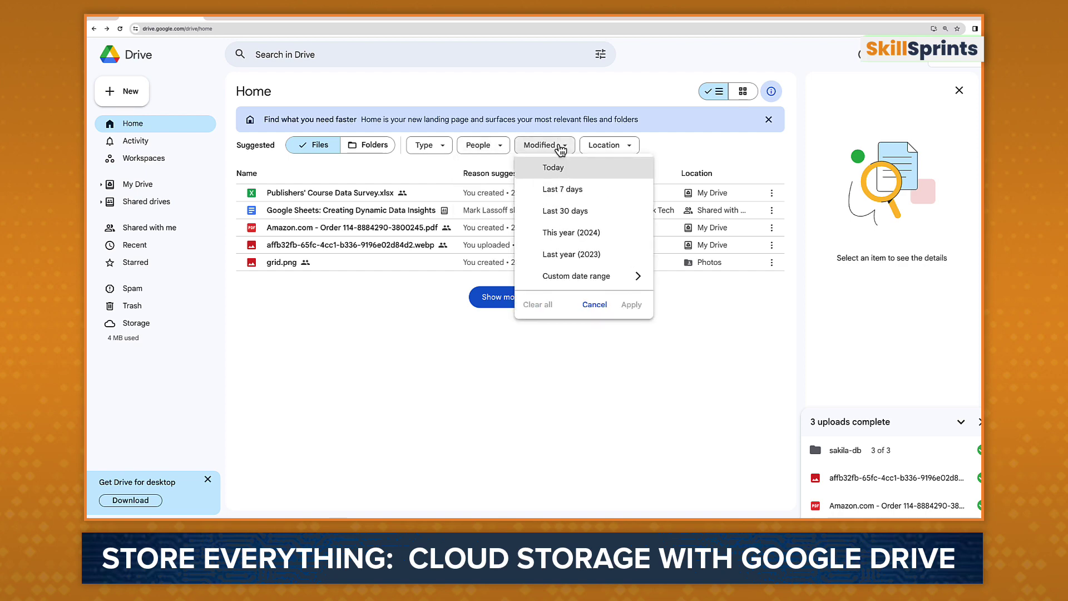
{"action": "left_click", "coordinate": [560, 147]}
{"action": "left_click", "coordinate": [635, 147]}
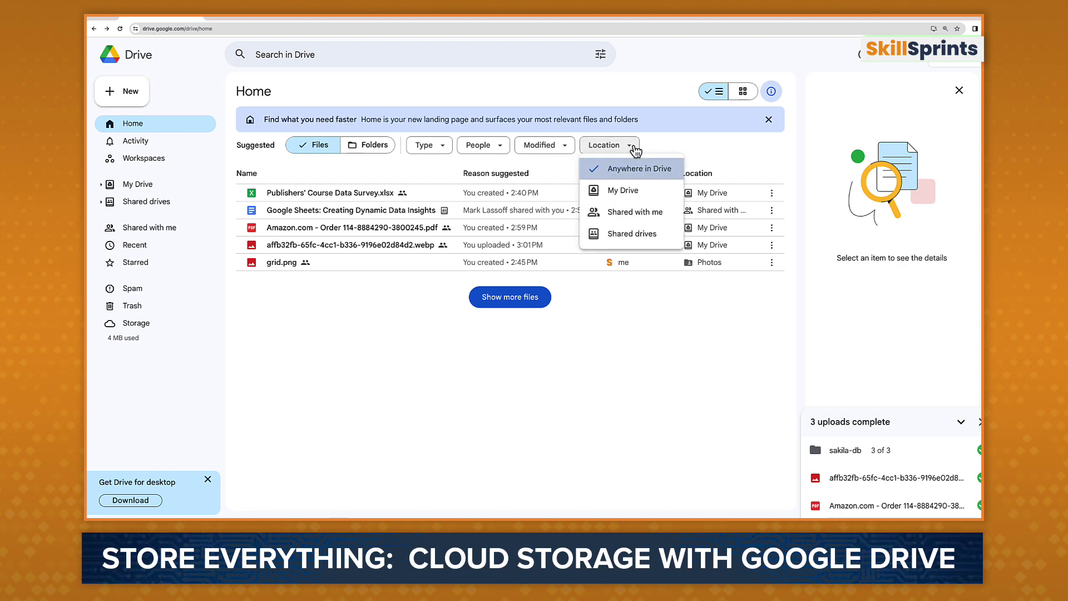
{"action": "left_click", "coordinate": [355, 291]}
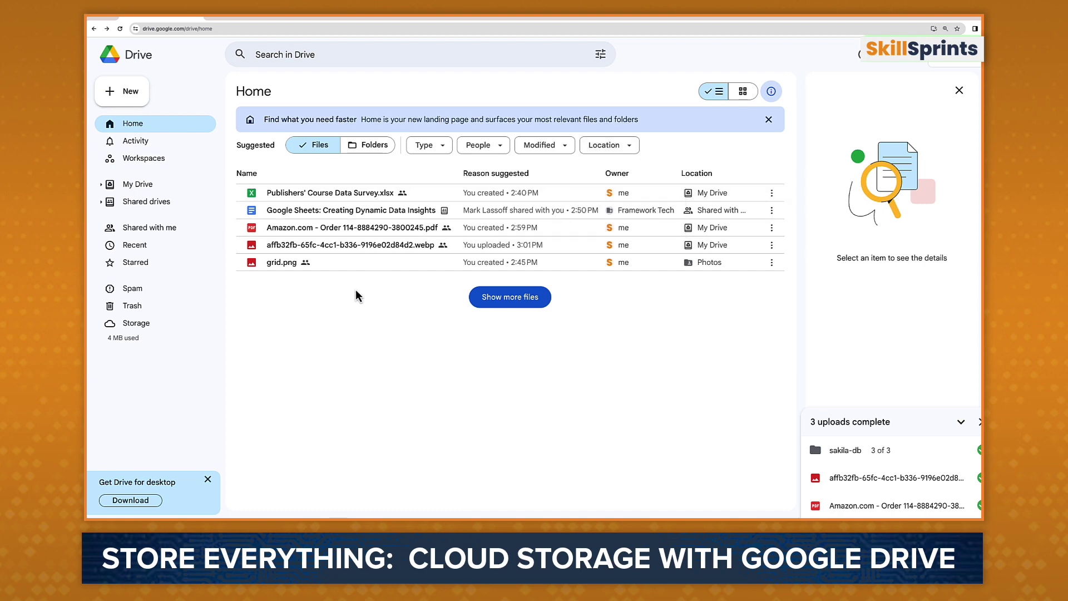
{"action": "left_click", "coordinate": [369, 147]}
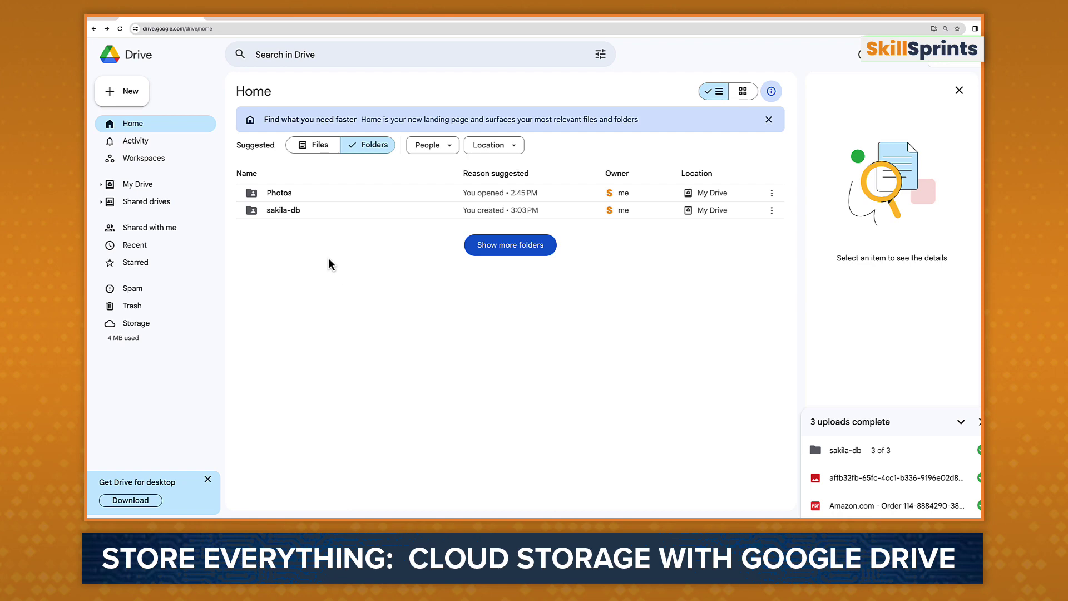
Step: Look inside Photos at grid.png and inside sakila-db, then open sakila-db's actions menu
{"action": "double_click", "coordinate": [285, 195]}
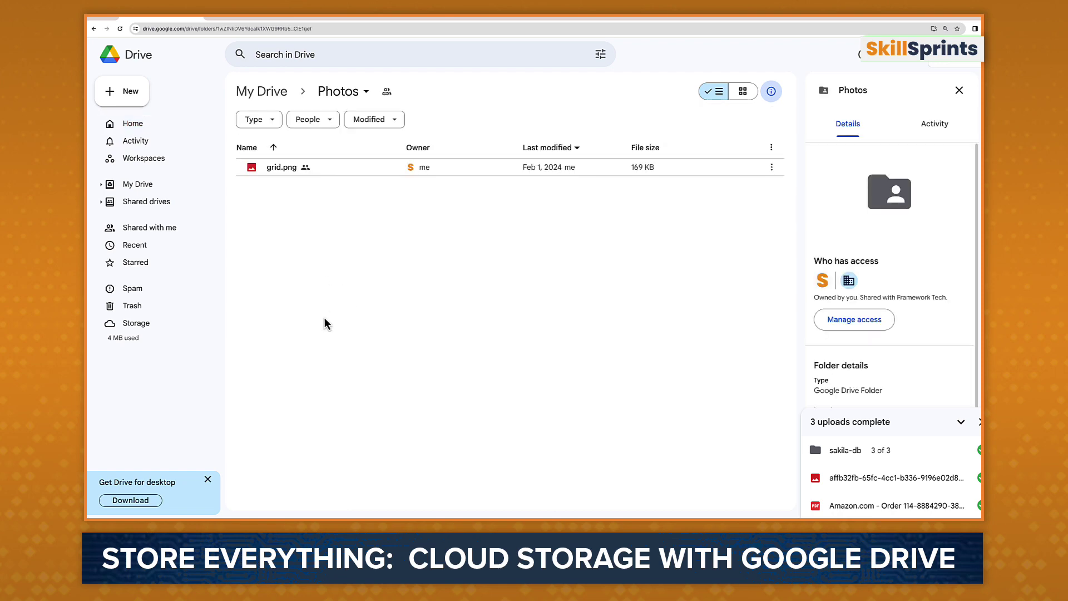
{"action": "left_click", "coordinate": [291, 174]}
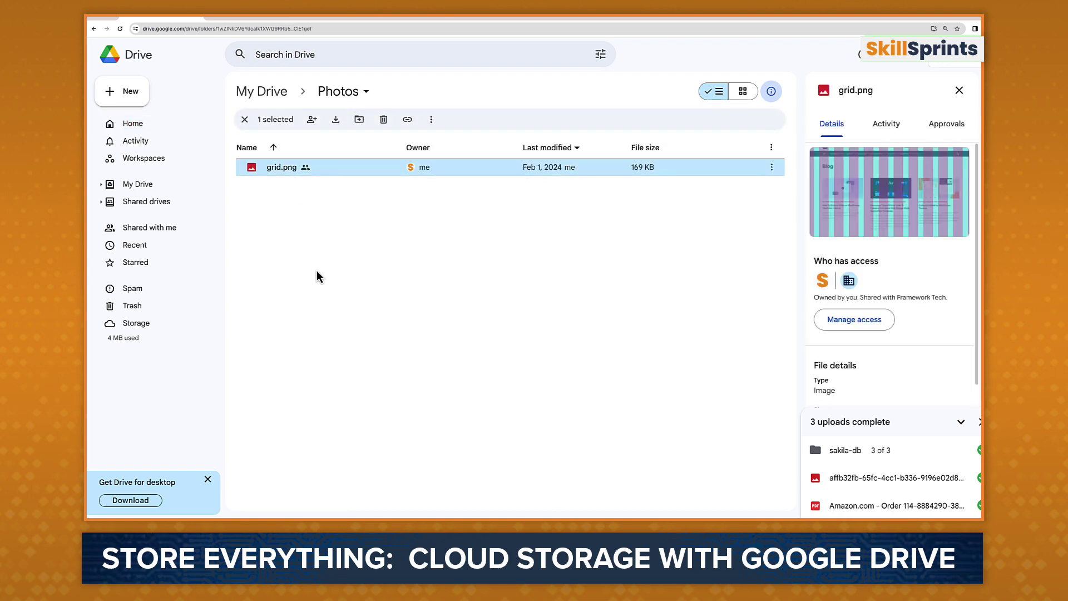
{"action": "left_click", "coordinate": [261, 91]}
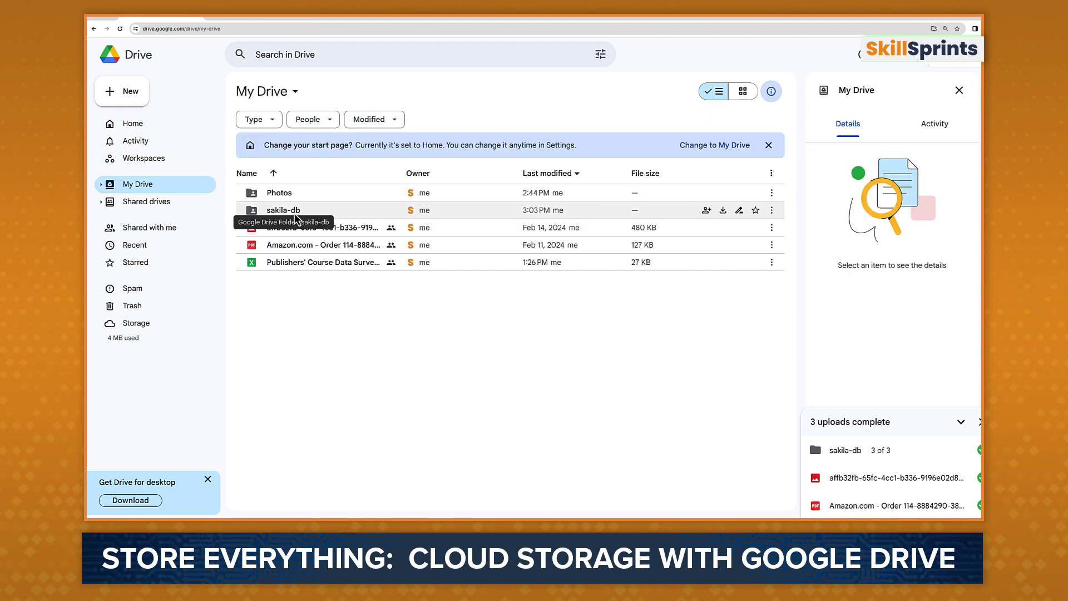
{"action": "double_click", "coordinate": [295, 213]}
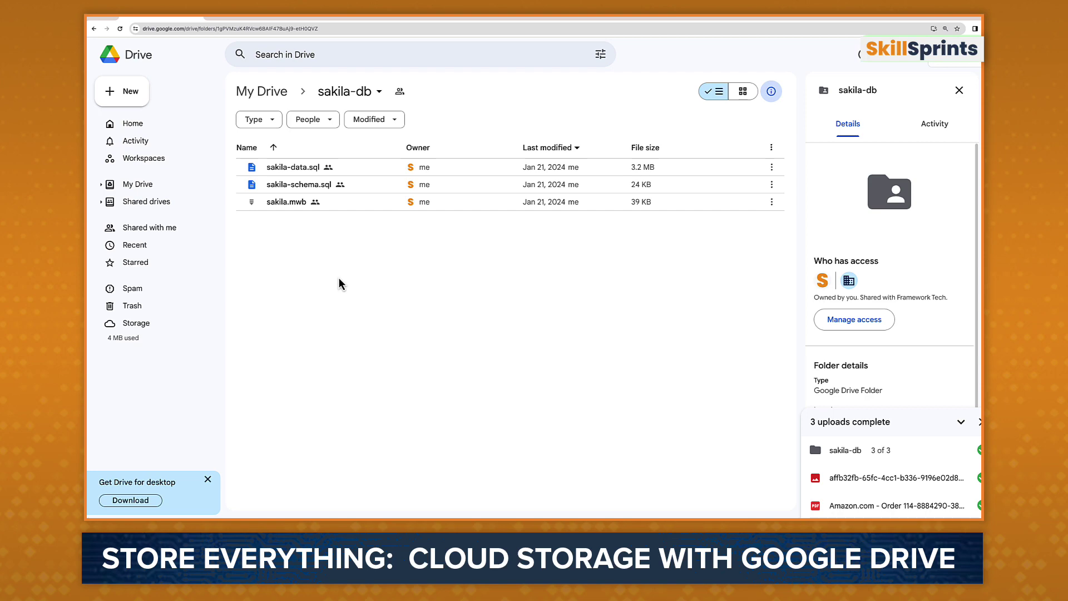
{"action": "key", "text": "alt+Left"}
{"action": "right_click", "coordinate": [295, 214]}
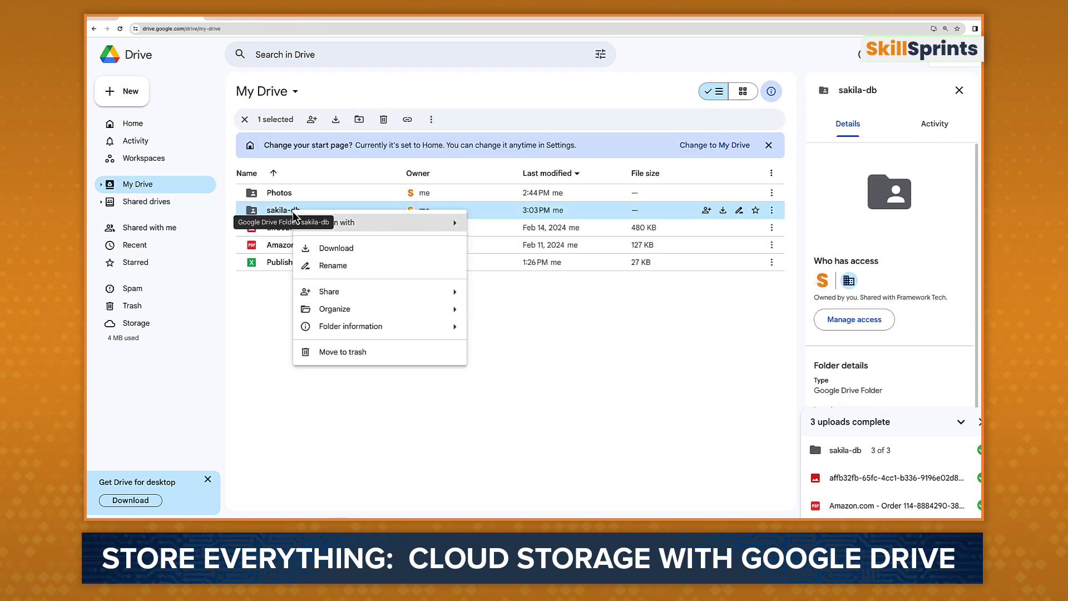
Step: Rename the sakila-db folder to Database
{"action": "left_click", "coordinate": [349, 266]}
{"action": "type", "text": "Database"}
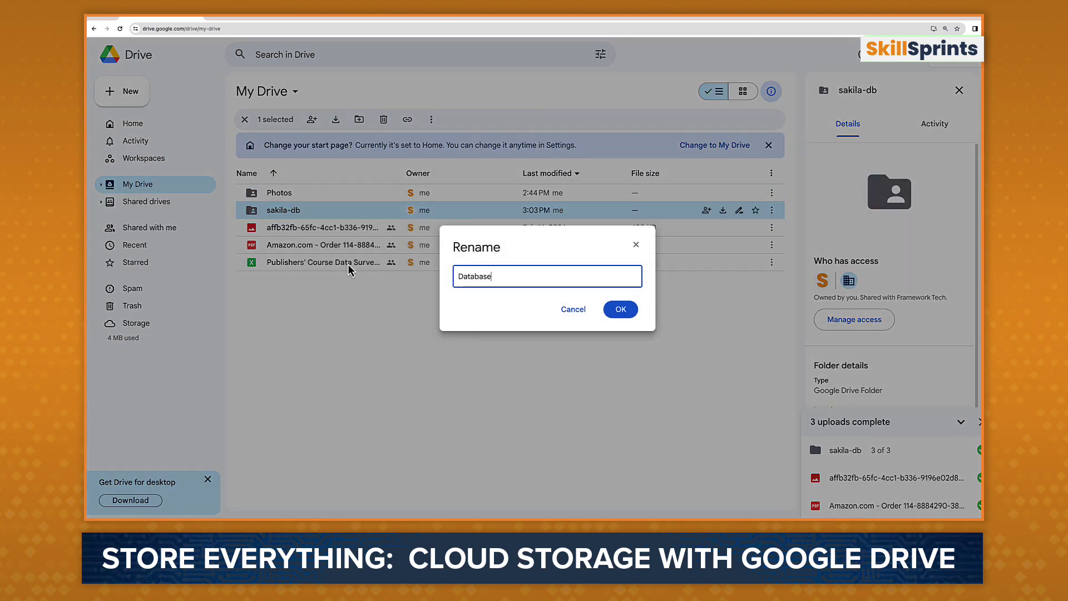
{"action": "left_click", "coordinate": [621, 309]}
Step: Look through the Database folder's action submenus without changes, then open the Photos folder
{"action": "right_click", "coordinate": [298, 193]}
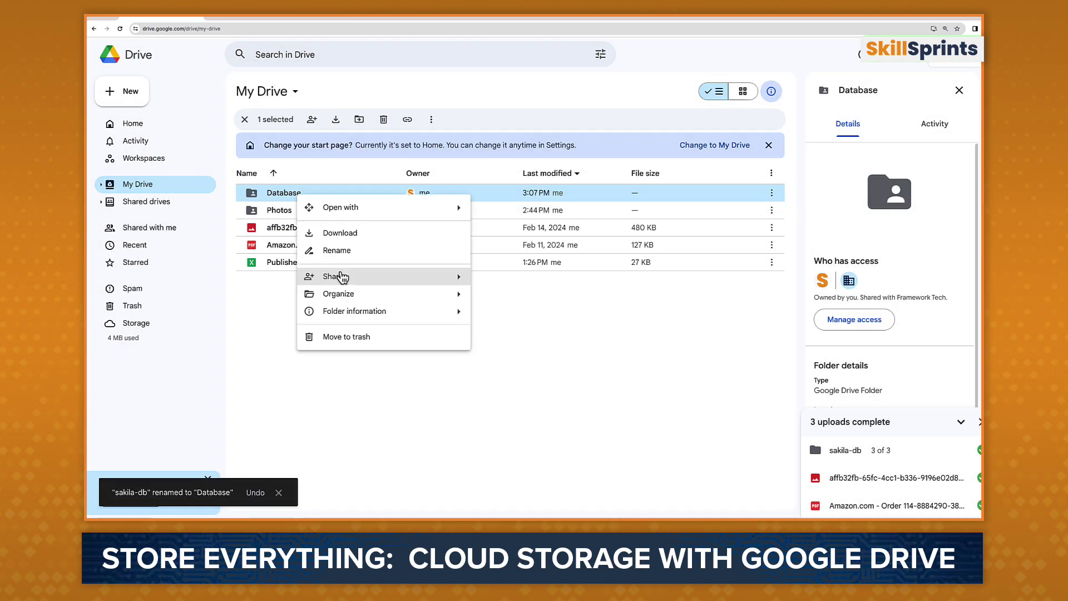
{"action": "mouse_move", "coordinate": [341, 276]}
{"action": "mouse_move", "coordinate": [343, 297]}
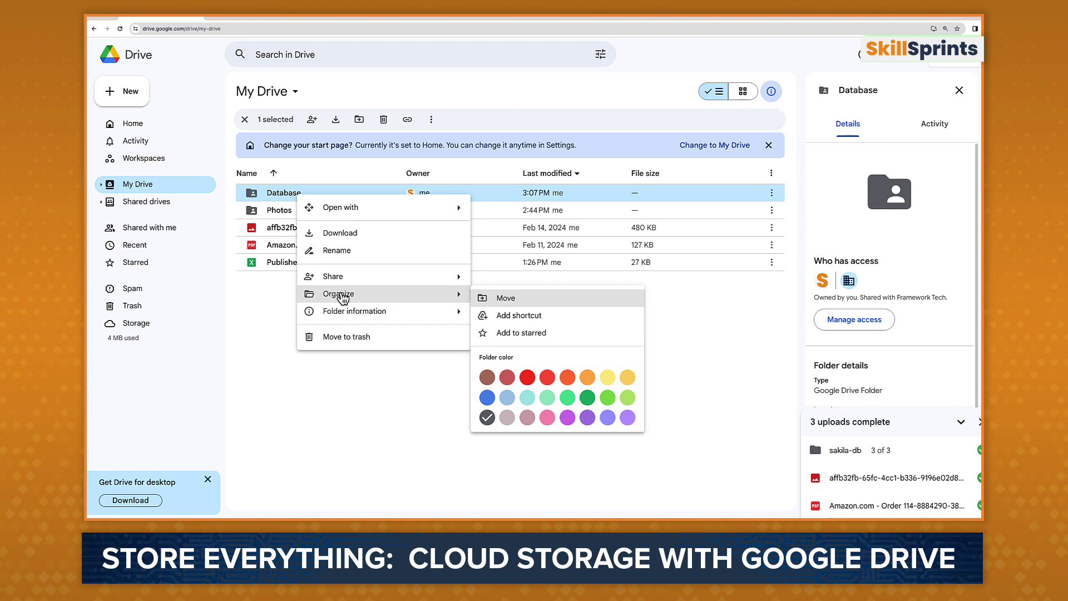
{"action": "mouse_move", "coordinate": [342, 317]}
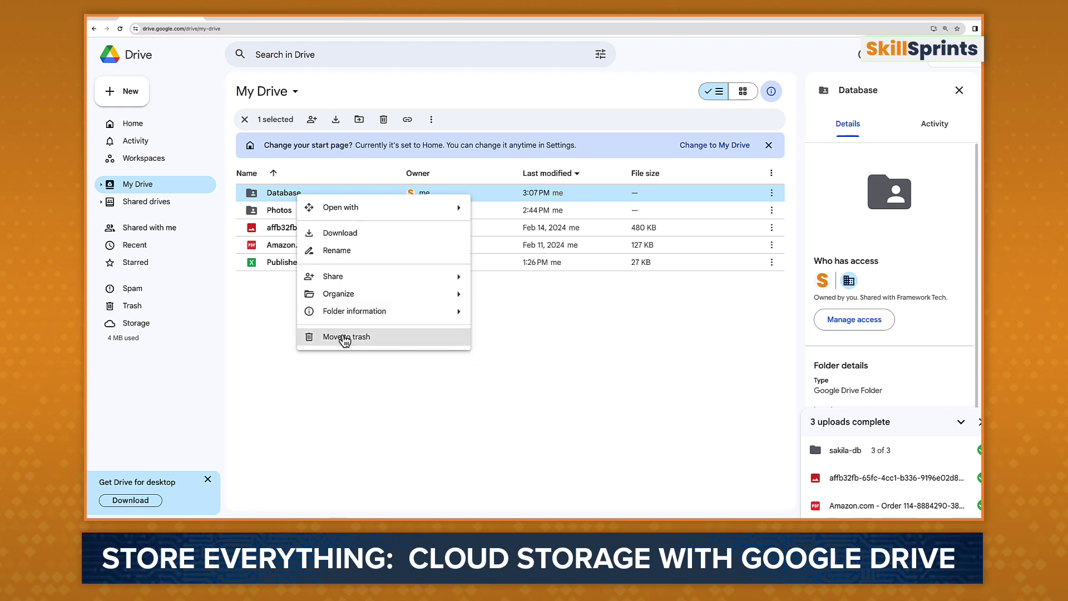
{"action": "left_click", "coordinate": [345, 375]}
{"action": "double_click", "coordinate": [284, 212]}
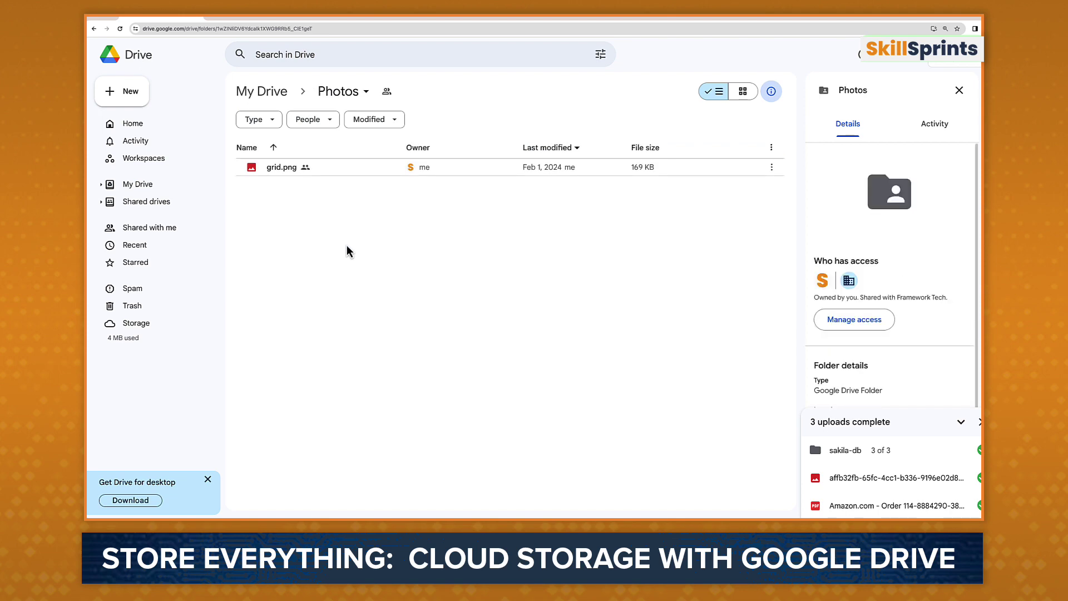
Step: Create a new folder named Westport inside the Photos folder
{"action": "left_click", "coordinate": [135, 99]}
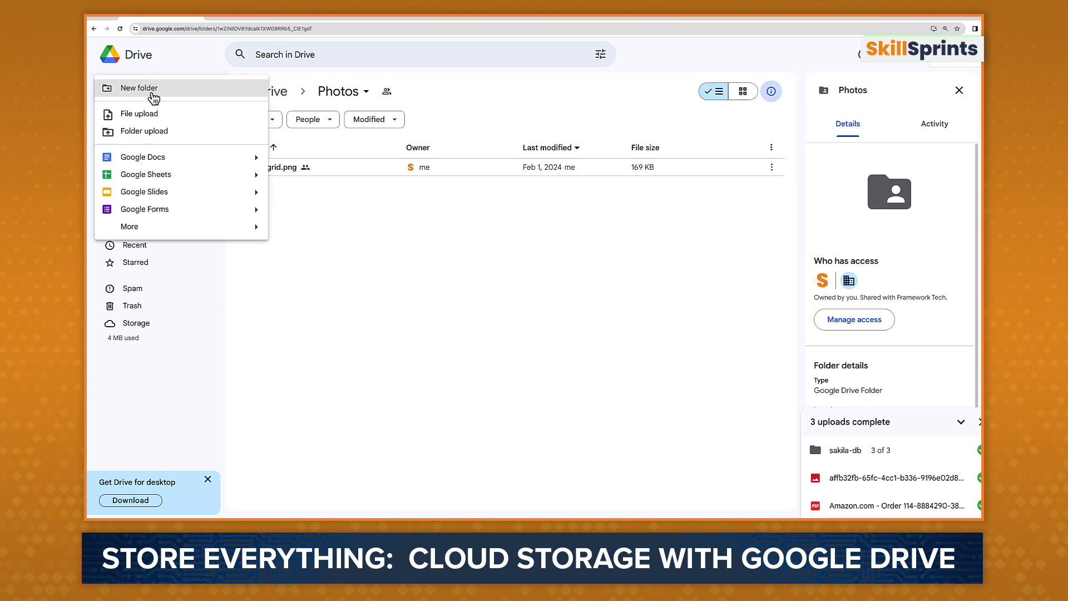
{"action": "left_click", "coordinate": [154, 99]}
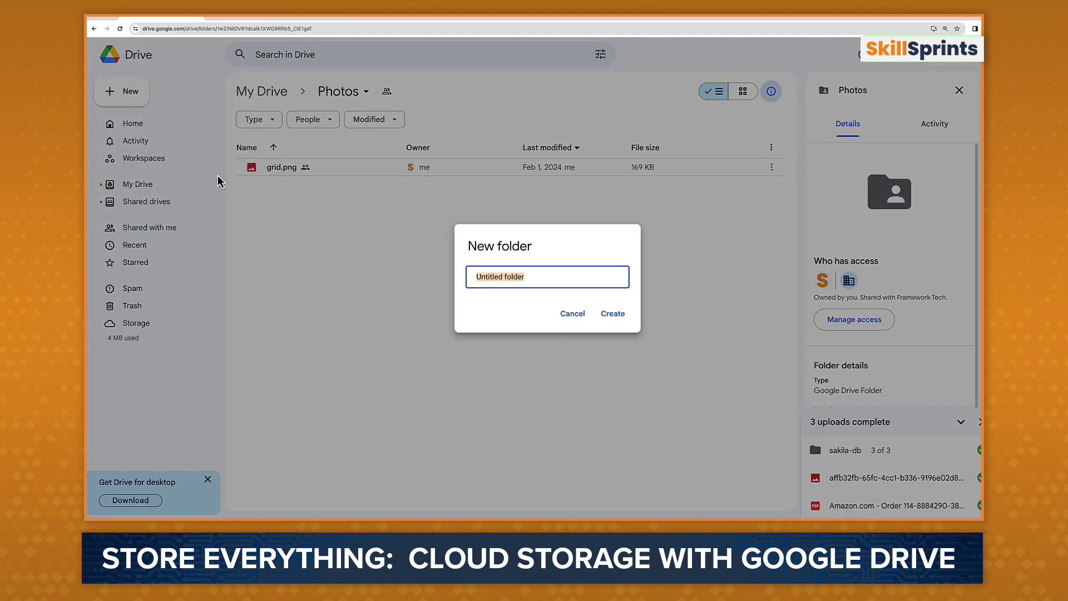
{"action": "type", "text": "Wedding"}
{"action": "key", "text": "Return"}
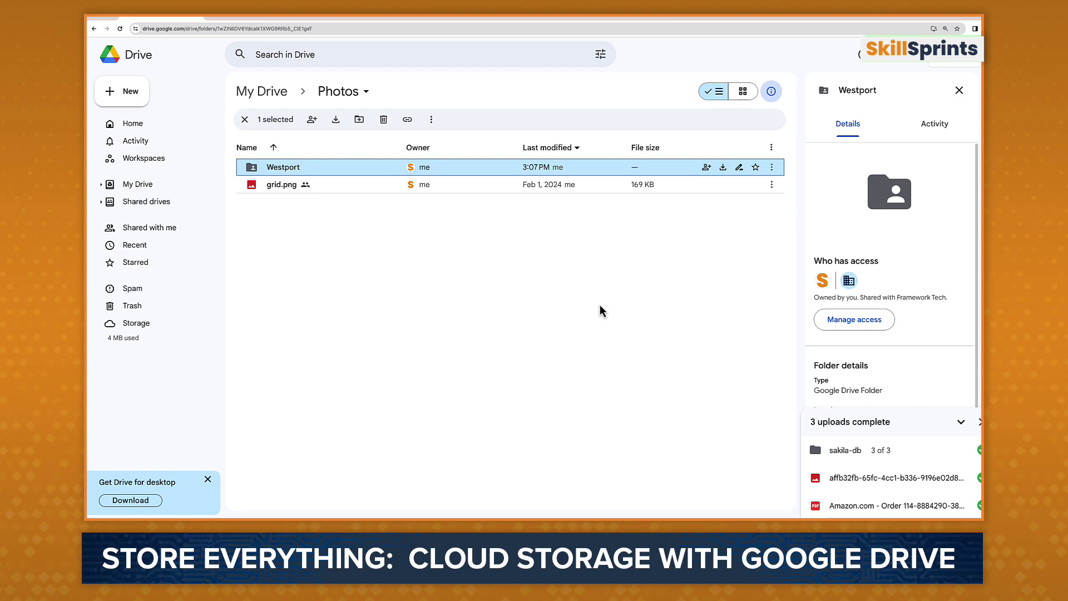
Step: Star the Westport folder and view it in the Starred list
{"action": "left_click", "coordinate": [755, 168]}
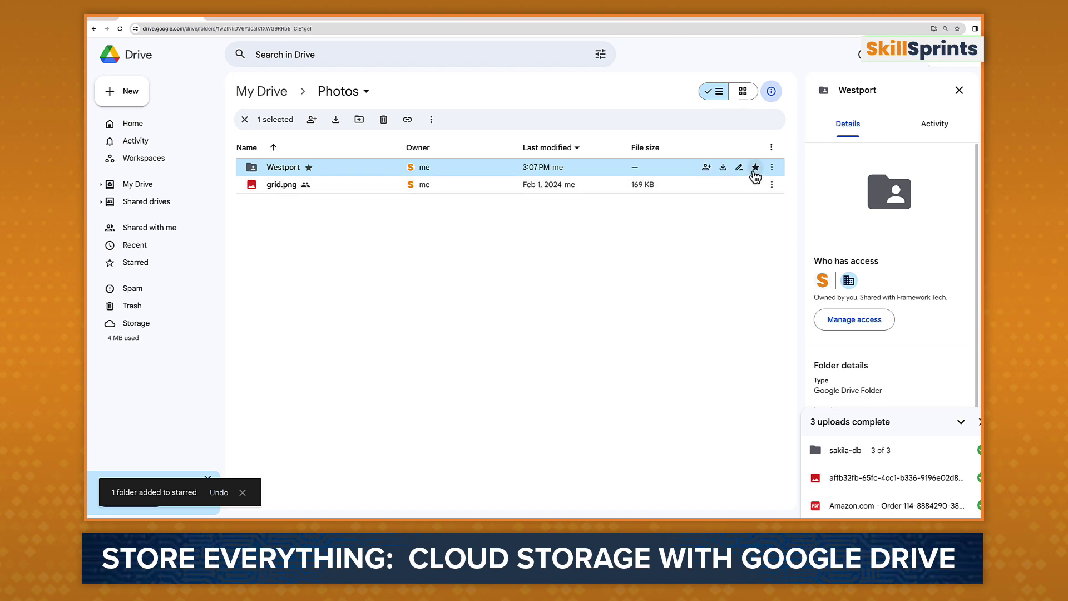
{"action": "left_click", "coordinate": [470, 292]}
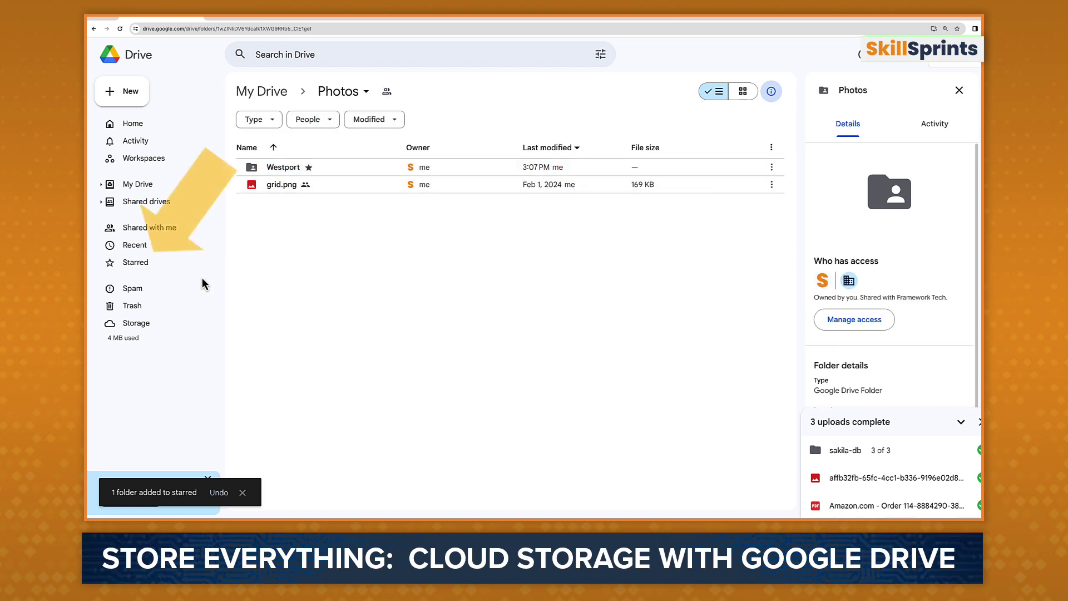
{"action": "left_click", "coordinate": [158, 264]}
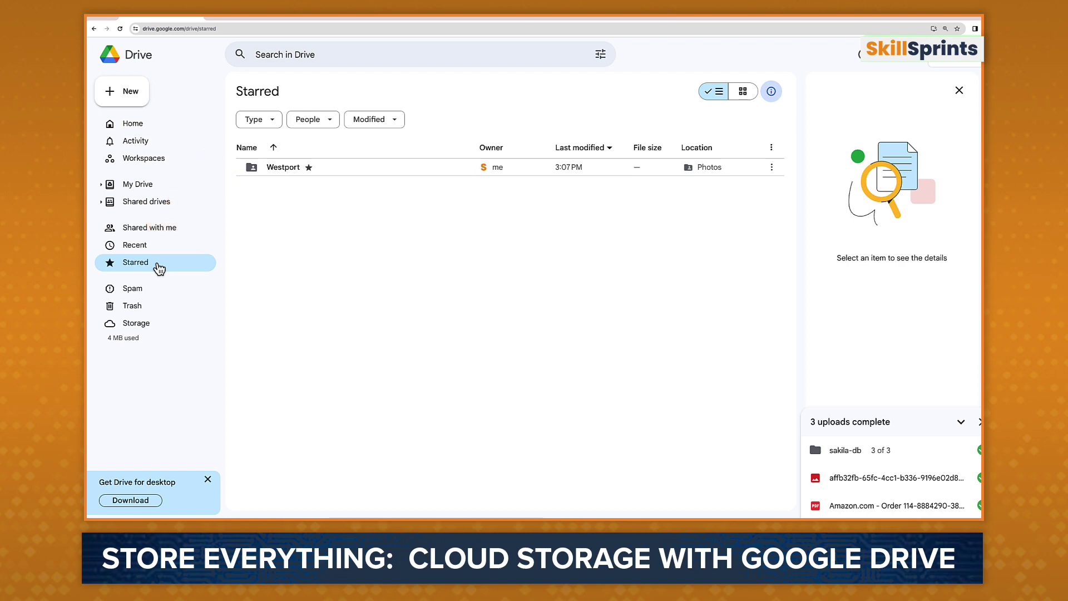
Step: Open Recent and look at its Type, People and Modified filter choices
{"action": "left_click", "coordinate": [159, 249]}
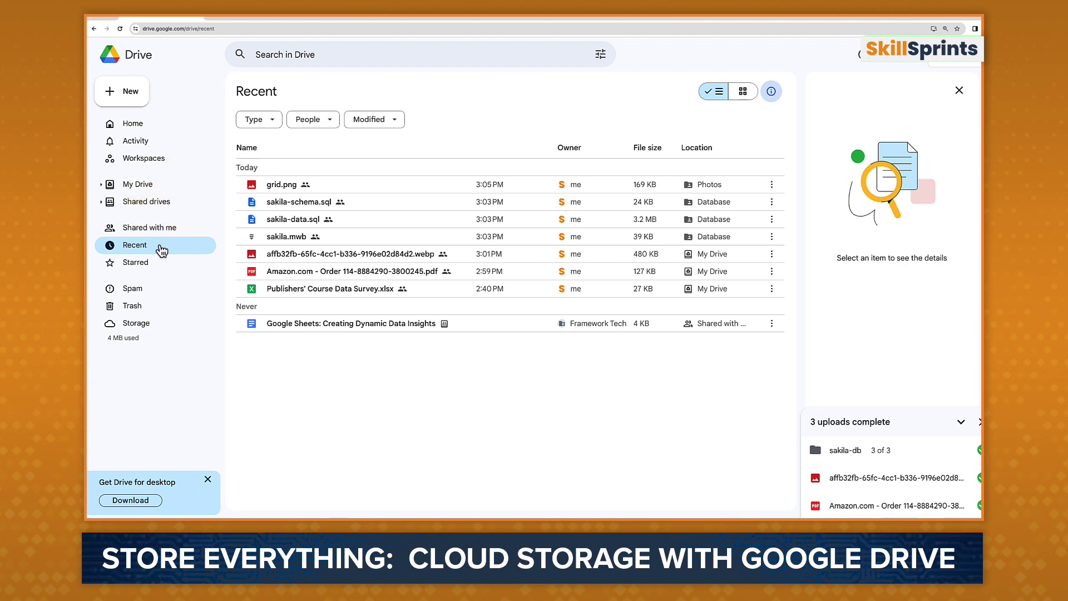
{"action": "left_click", "coordinate": [272, 125]}
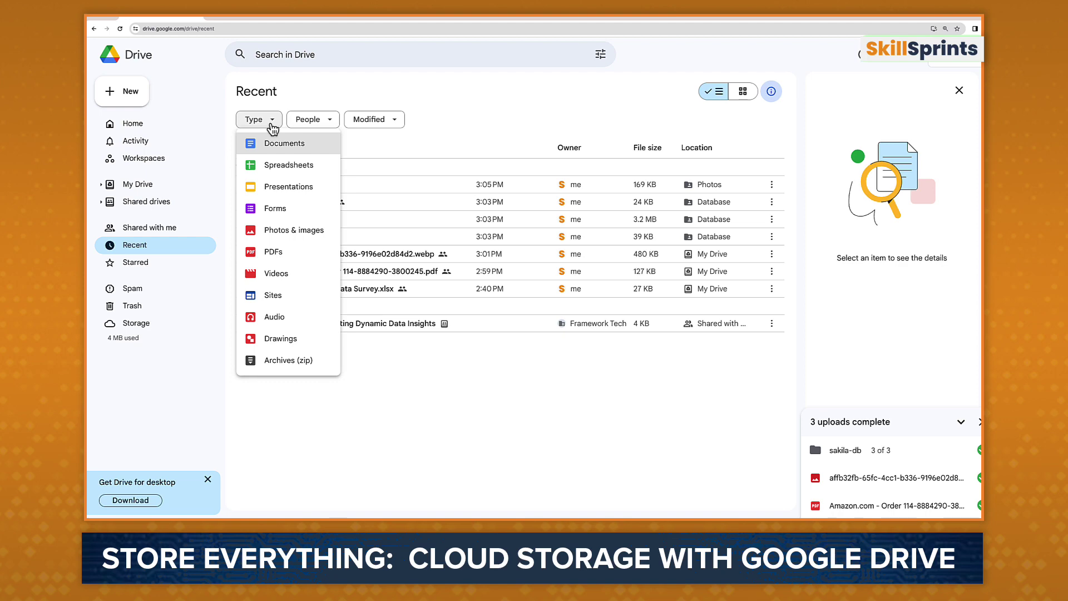
{"action": "left_click", "coordinate": [312, 123]}
{"action": "left_click", "coordinate": [317, 126]}
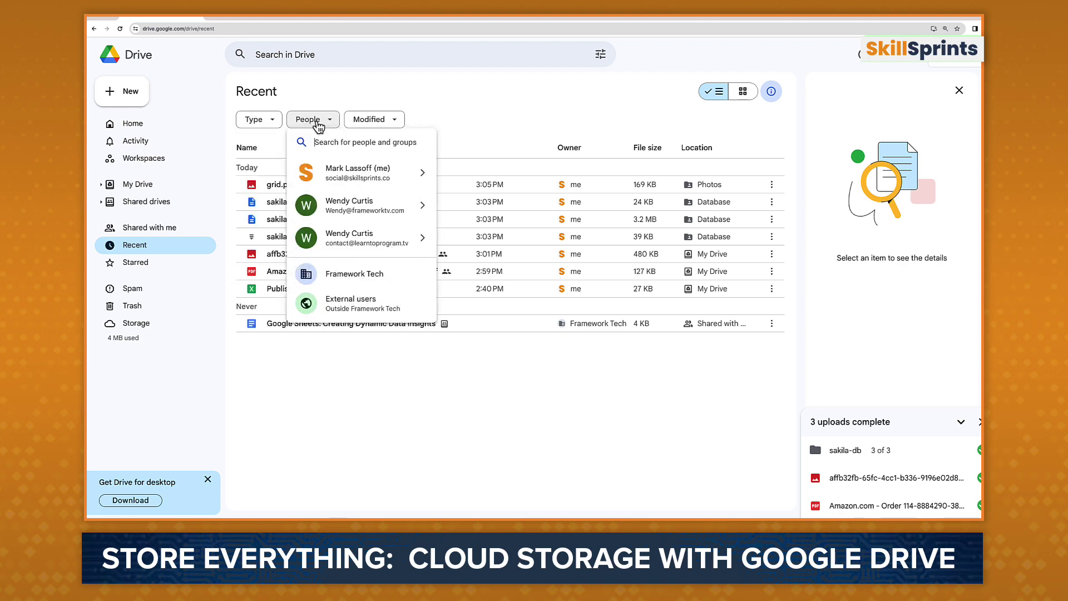
{"action": "left_click", "coordinate": [380, 124]}
{"action": "left_click", "coordinate": [381, 125]}
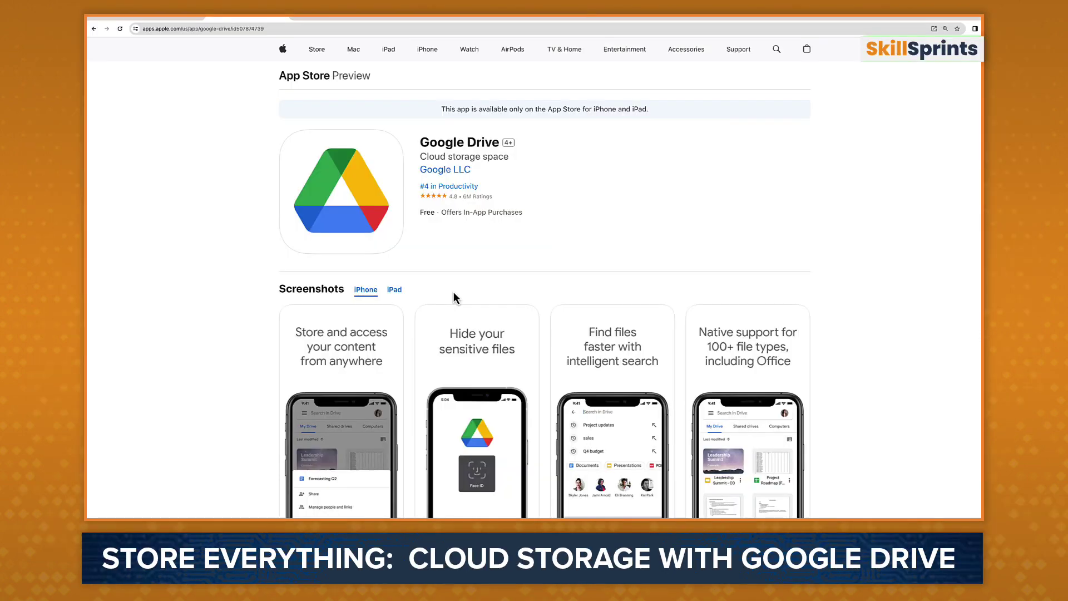
{"action": "left_click", "coordinate": [400, 291]}
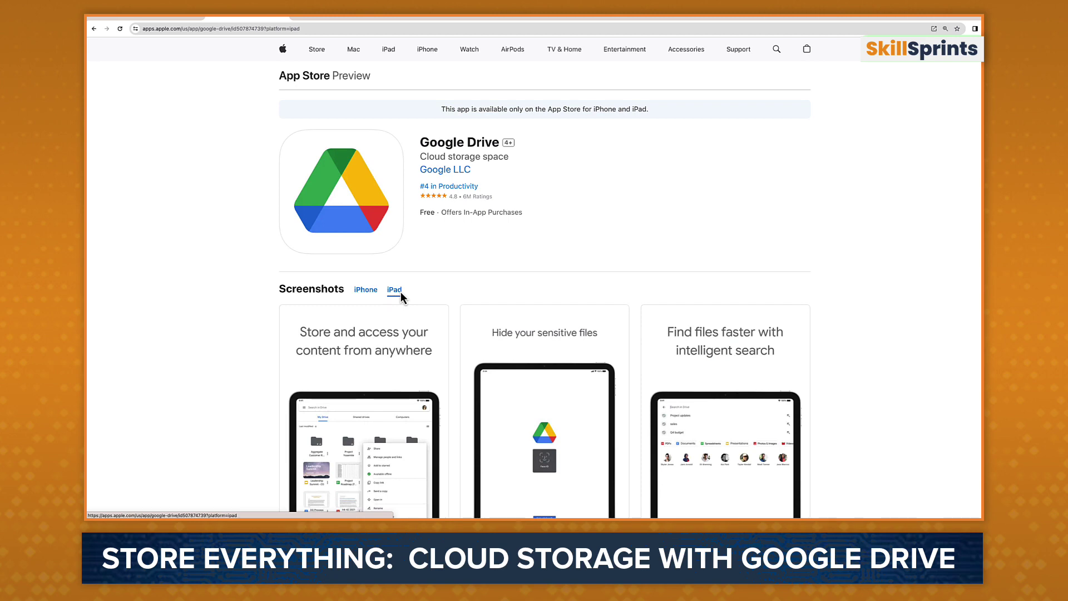
{"action": "left_click", "coordinate": [364, 290]}
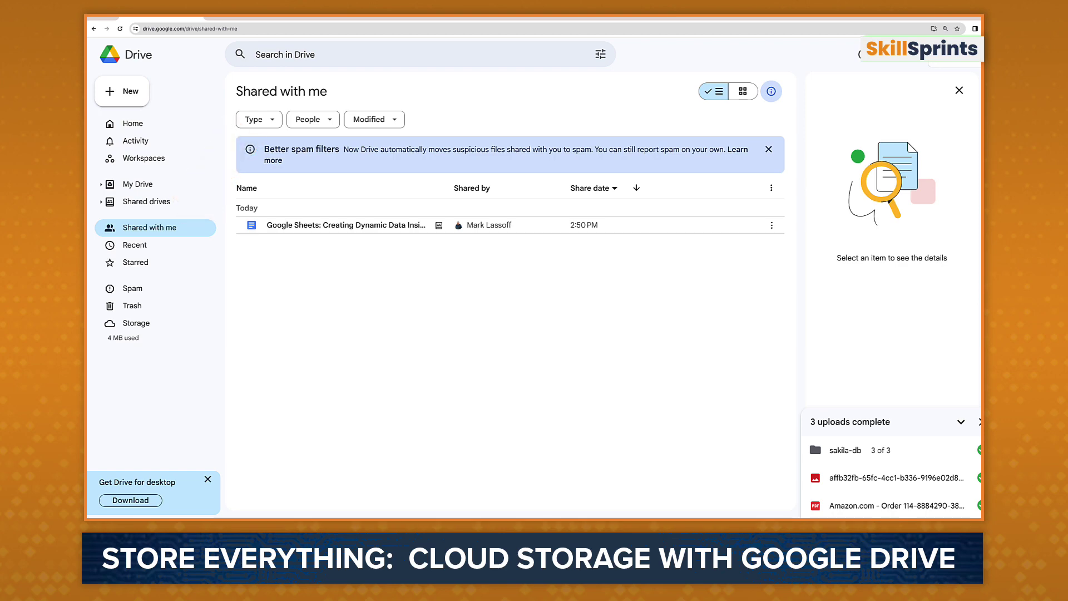
Step: Open the shared 'Google Sheets: Creating Dynamic Data Insights' document from Shared with me in Google Docs
{"action": "left_click", "coordinate": [266, 228]}
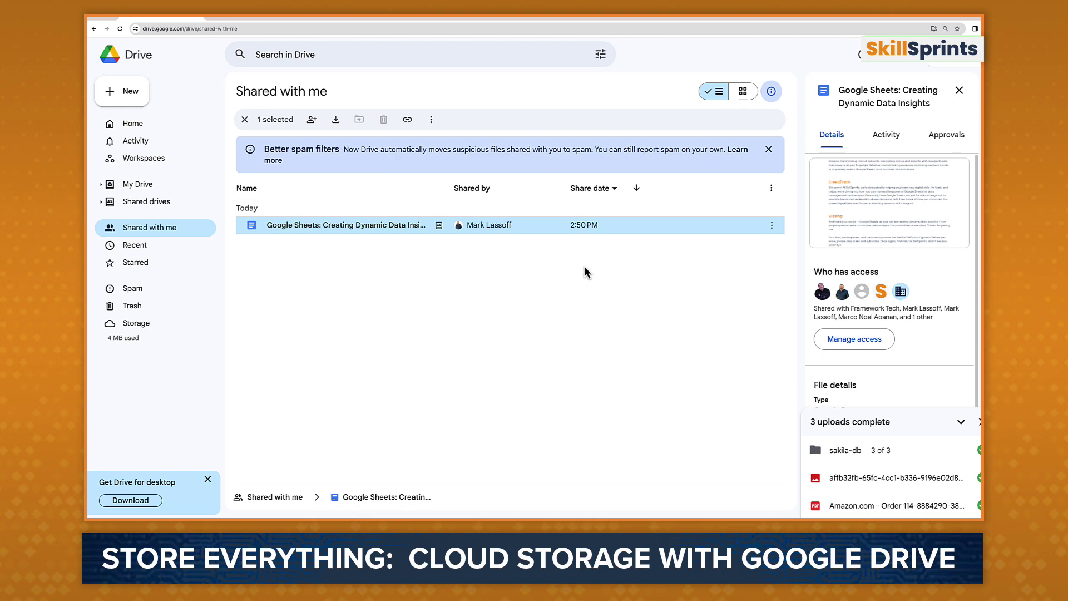
{"action": "double_click", "coordinate": [374, 233]}
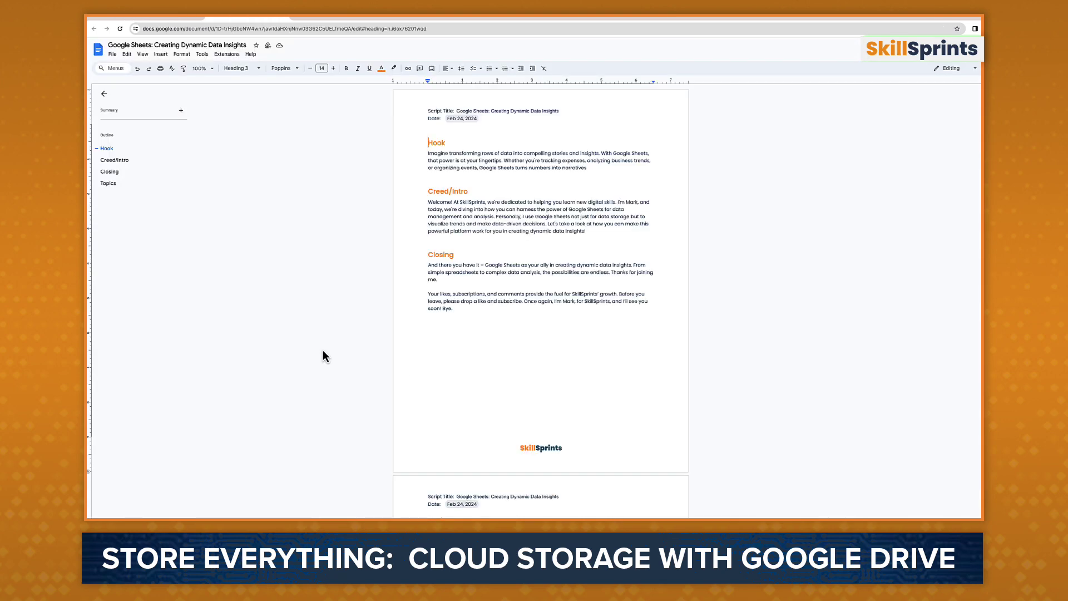
Step: Go back from the Dynamic Data Insights script to Google Drive Home
{"action": "left_click", "coordinate": [289, 15]}
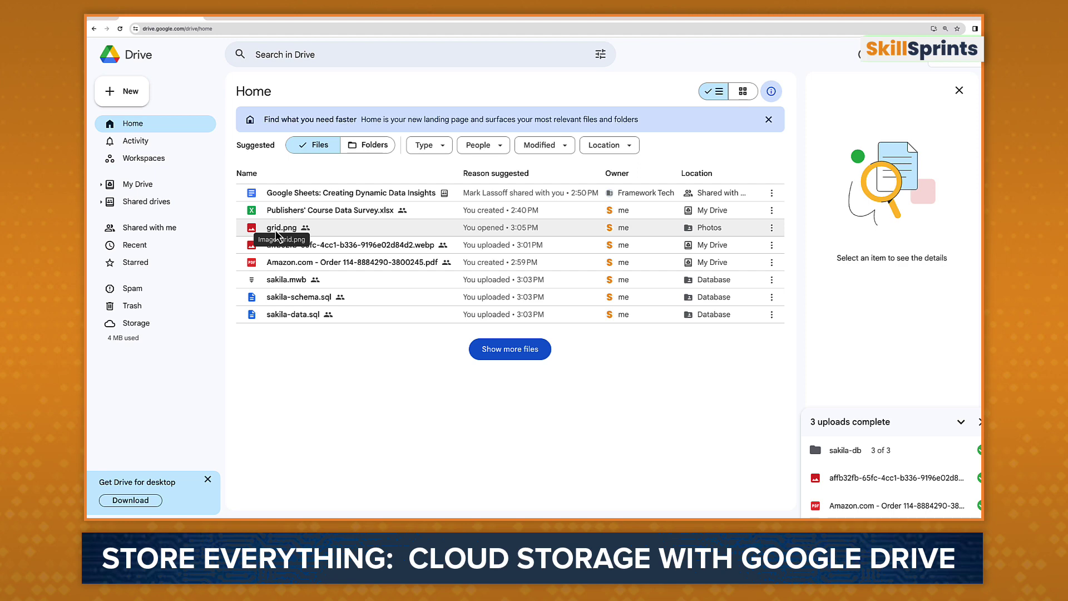
Step: Select grid.png on Home and open its Manage access sharing settings
{"action": "left_click", "coordinate": [276, 233]}
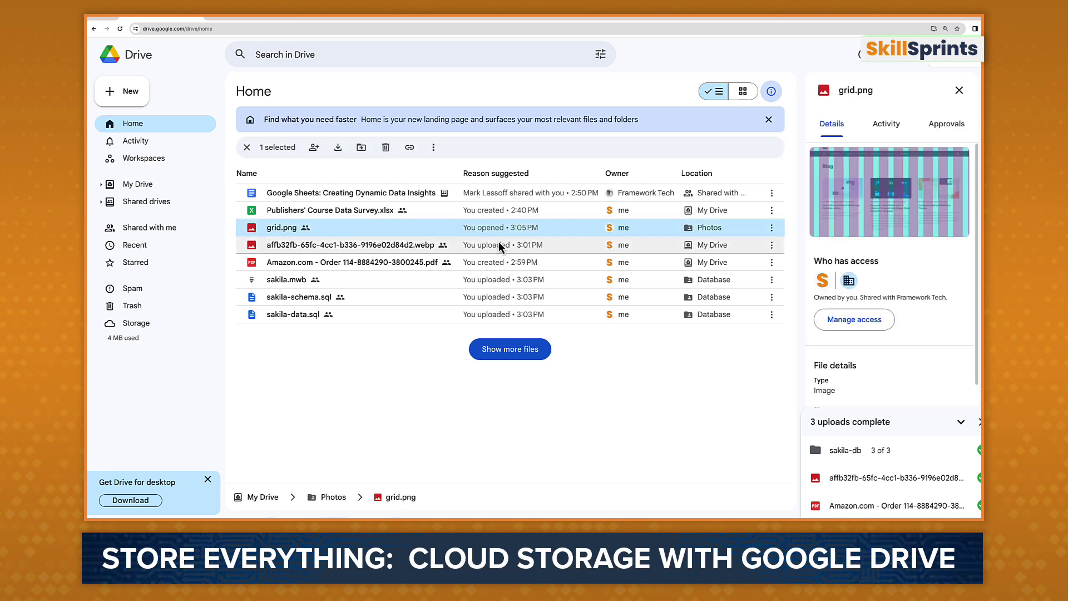
{"action": "left_click", "coordinate": [855, 320]}
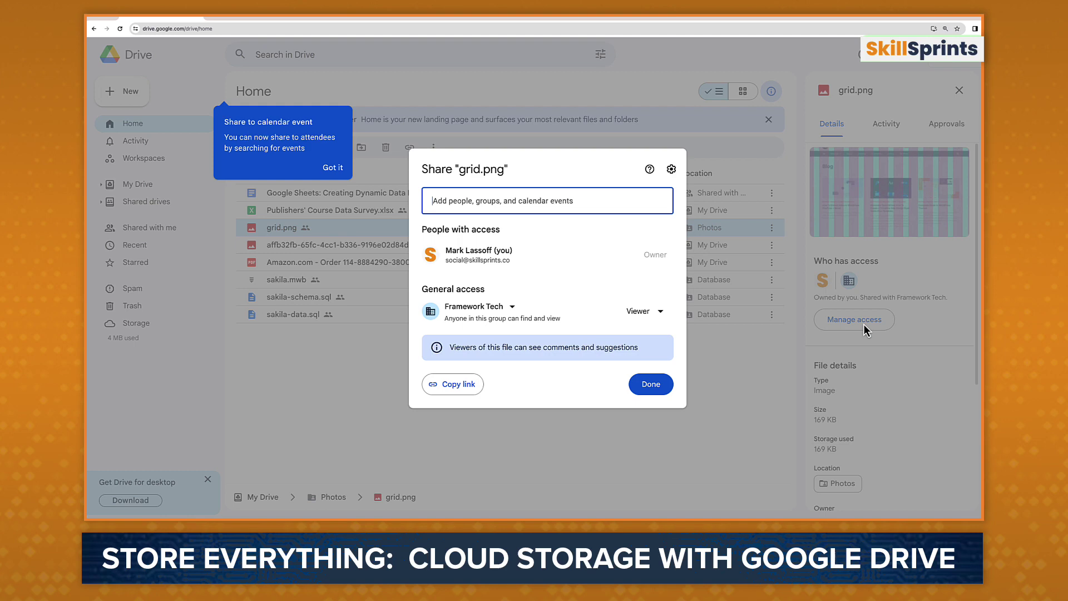
Step: Add a colleague as a recipient of grid.png with an access expiration date of Mar 16
{"action": "left_click", "coordinate": [561, 206]}
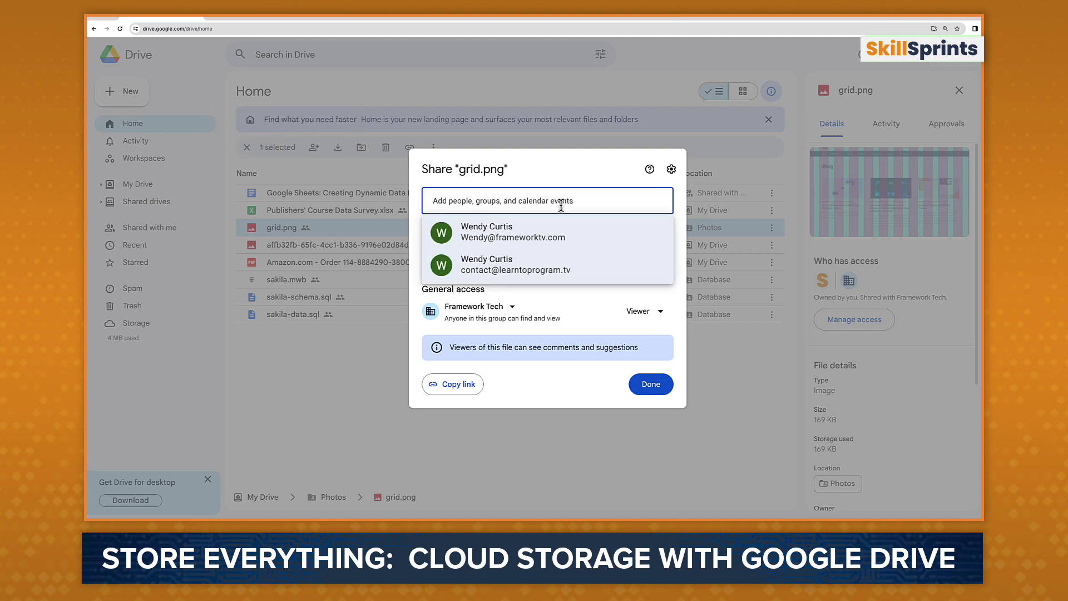
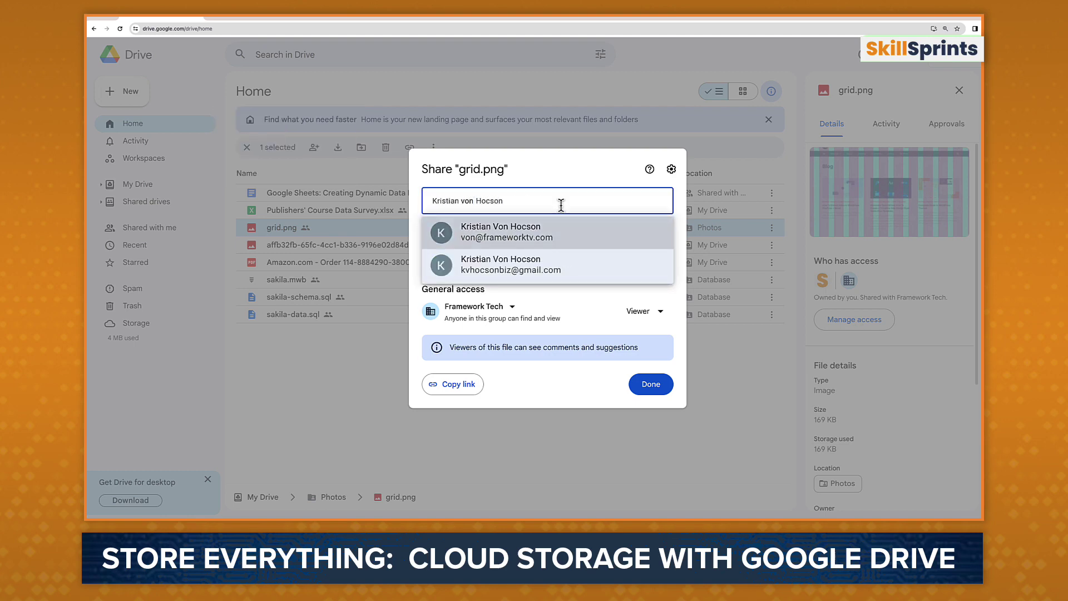
{"action": "key", "text": "Return"}
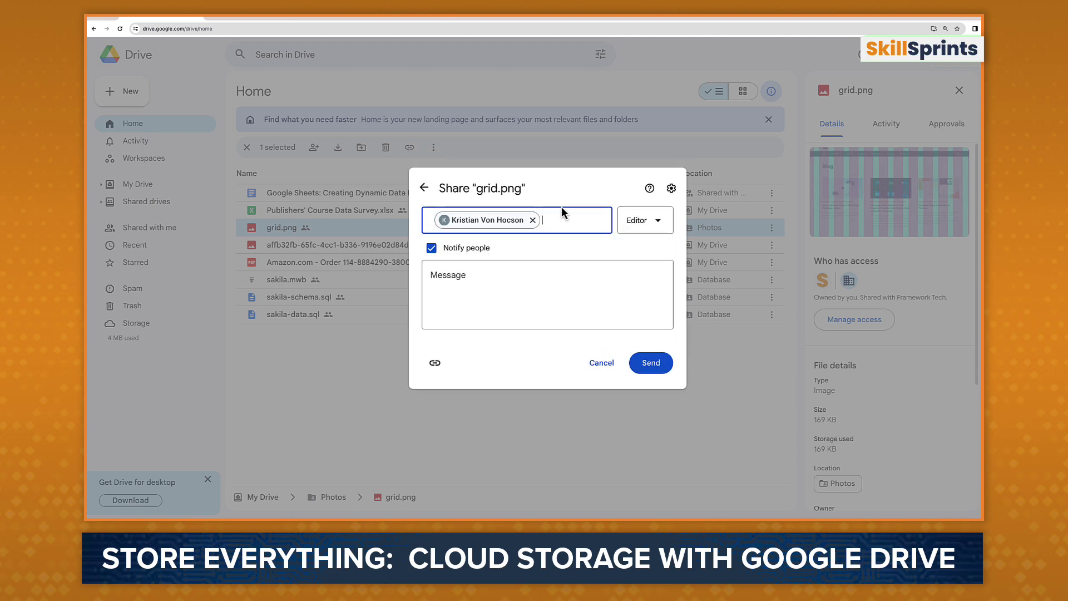
{"action": "left_click", "coordinate": [520, 281]}
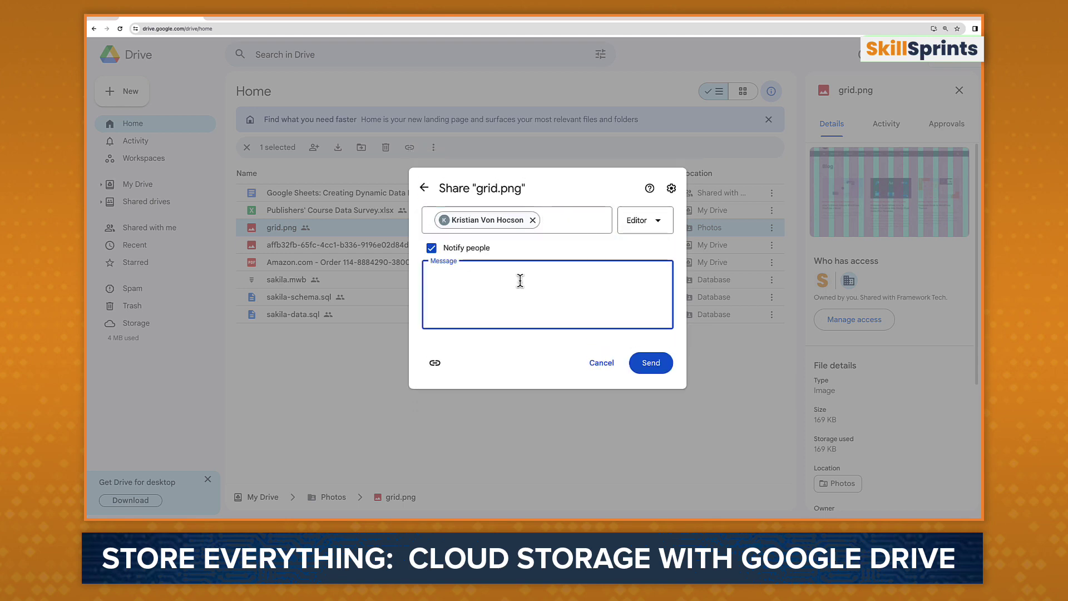
{"action": "left_click", "coordinate": [670, 227]}
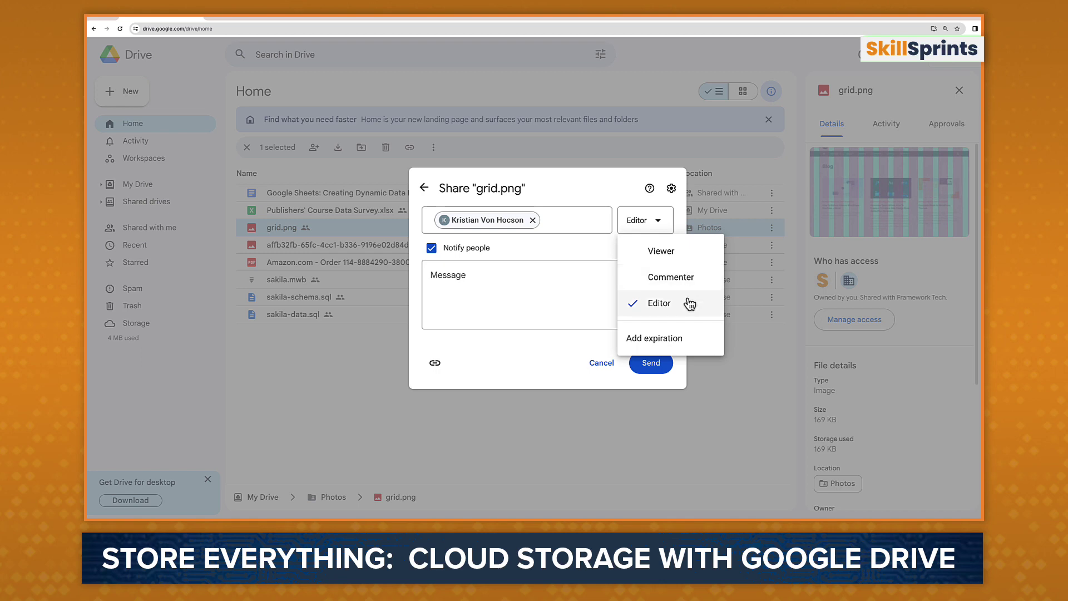
{"action": "left_click", "coordinate": [689, 341]}
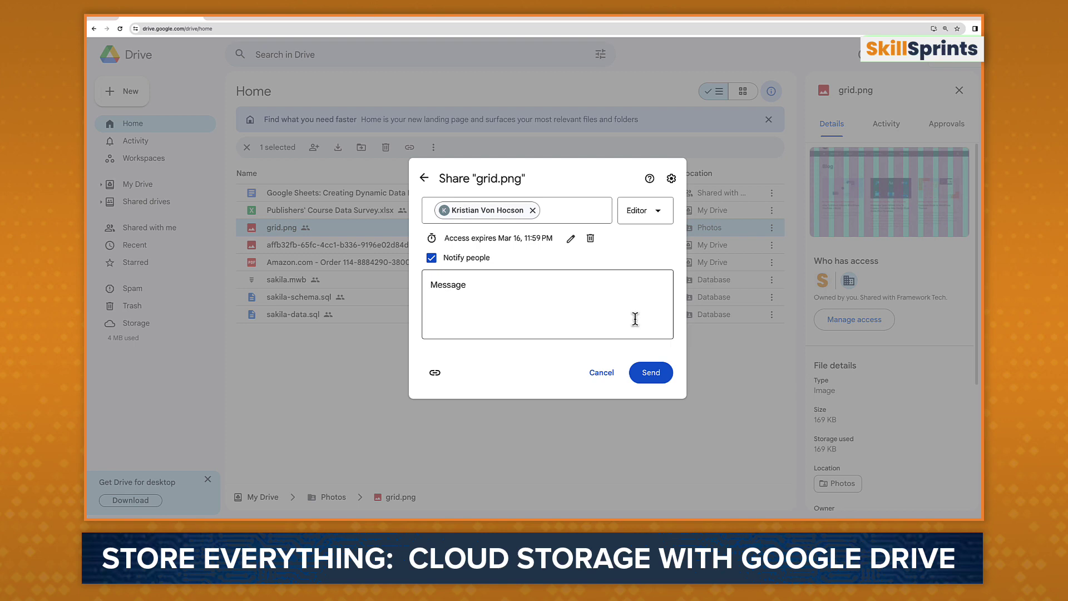
Step: Make the colleague a Viewer, add the note 'This is a demonstration file.' and send the invitation
{"action": "left_click", "coordinate": [445, 381]}
{"action": "left_click", "coordinate": [658, 212]}
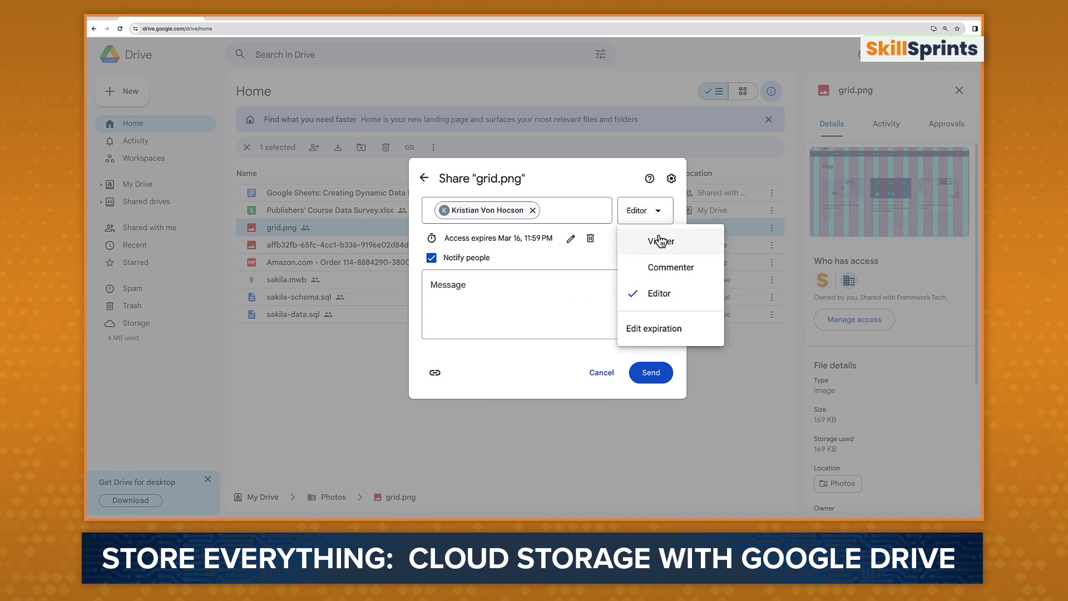
{"action": "left_click", "coordinate": [660, 239]}
{"action": "left_click", "coordinate": [543, 262]}
{"action": "type", "text": "Thi"}
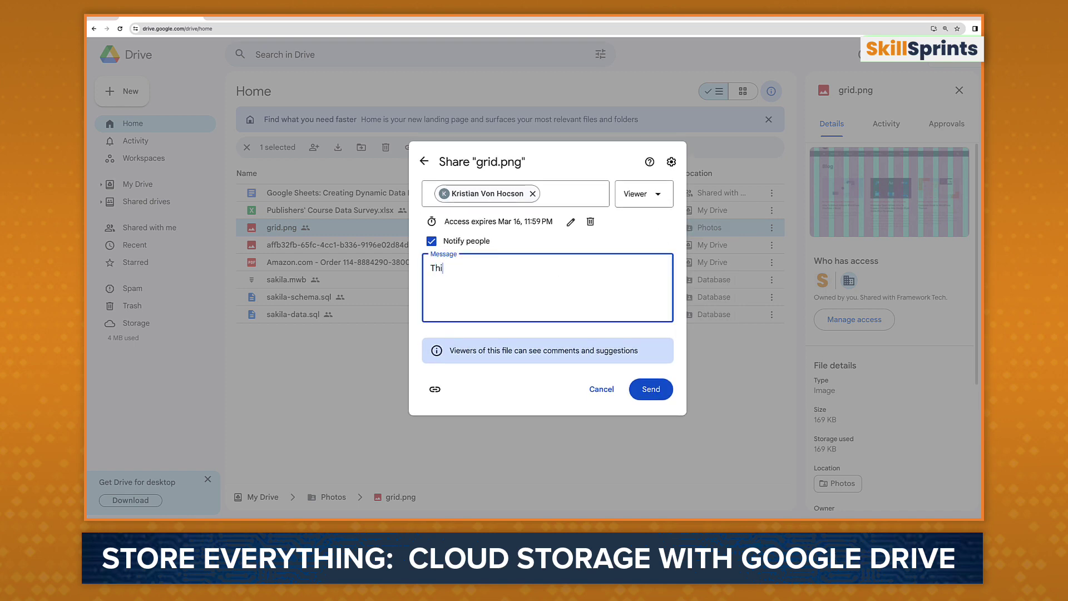
{"action": "type", "text": "s is a demonstration file."}
{"action": "left_click", "coordinate": [651, 389]}
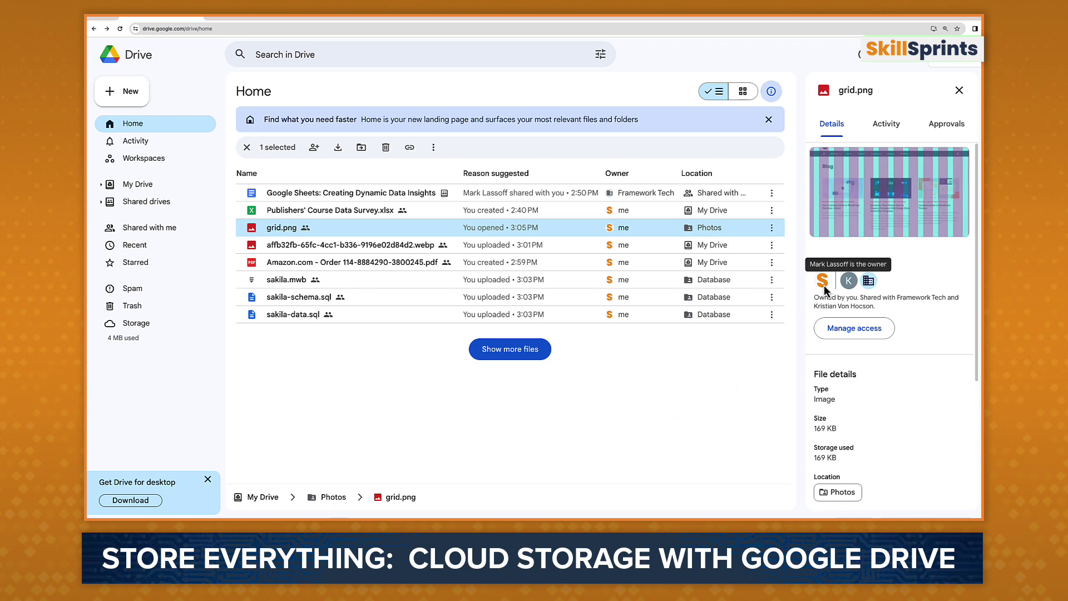
Step: Remove the colleague's access to grid.png and save, leaving only the owner and Framework Tech
{"action": "mouse_move", "coordinate": [824, 285]}
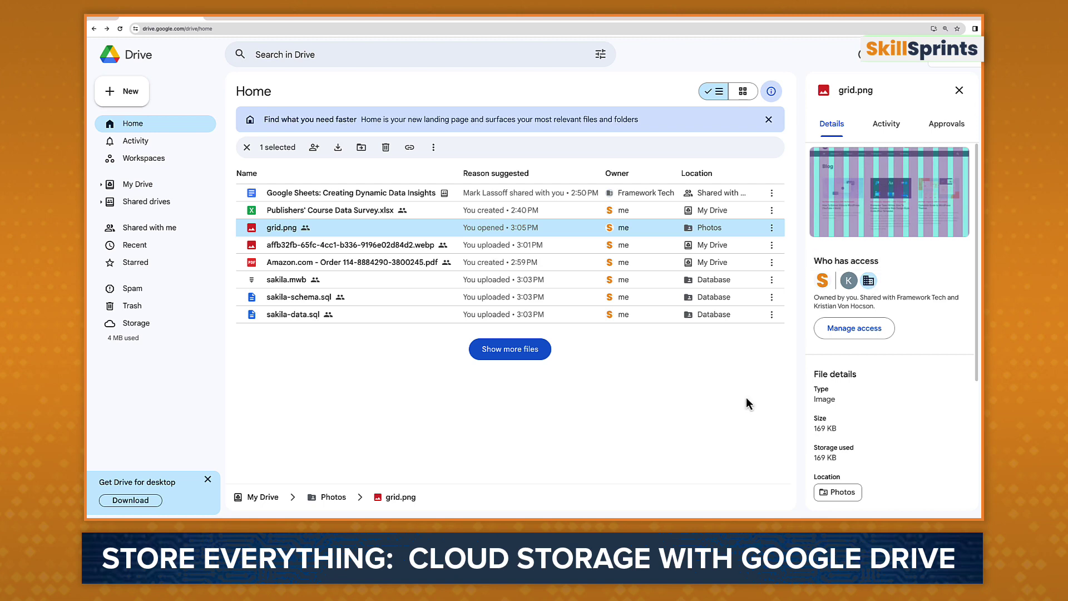
{"action": "left_click", "coordinate": [851, 331]}
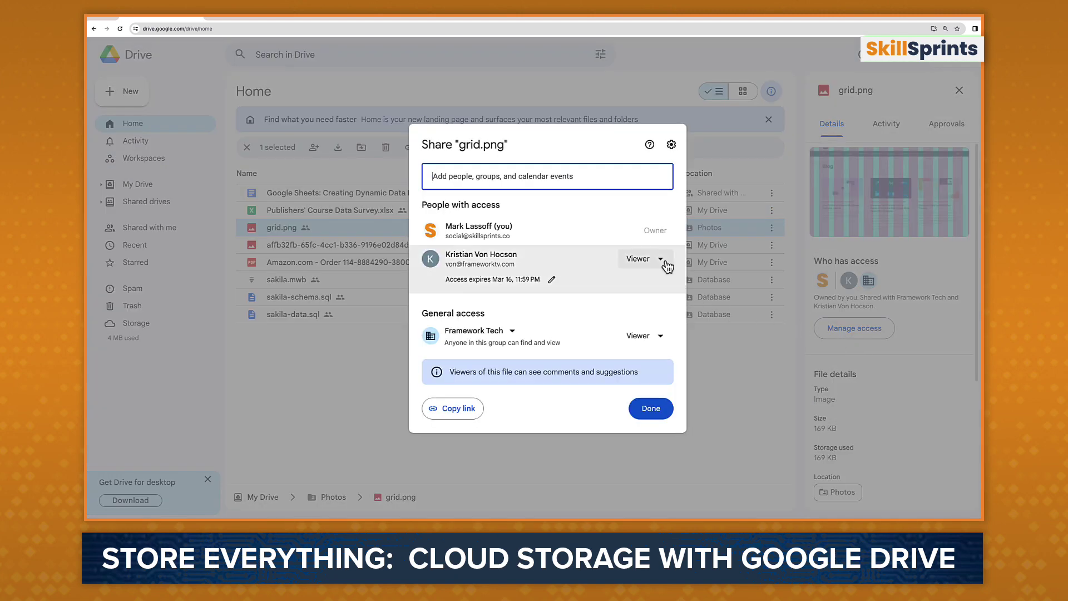
{"action": "left_click", "coordinate": [661, 260]}
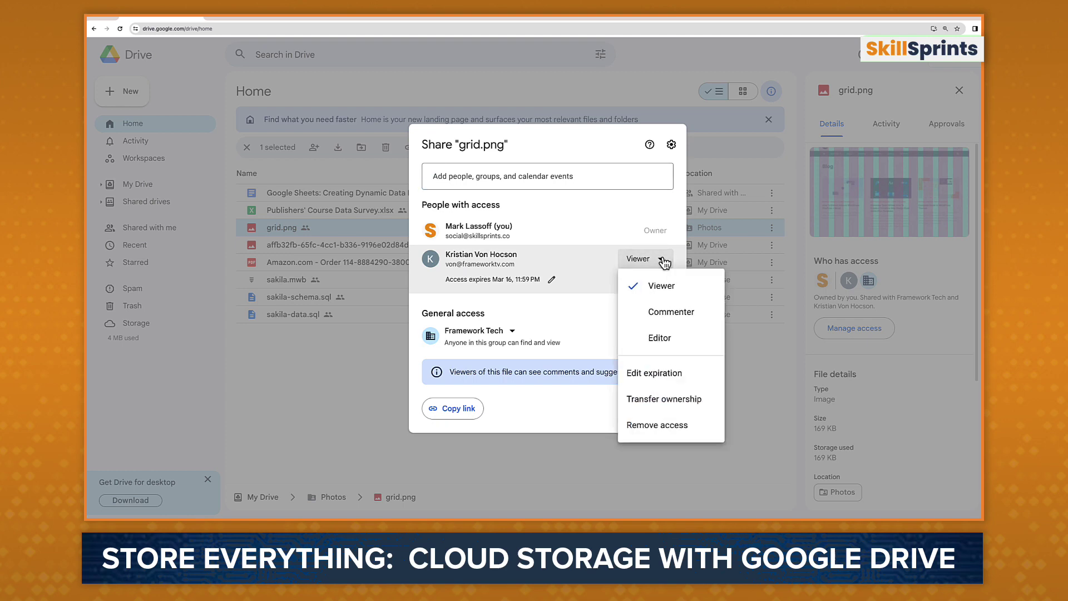
{"action": "left_click", "coordinate": [666, 338]}
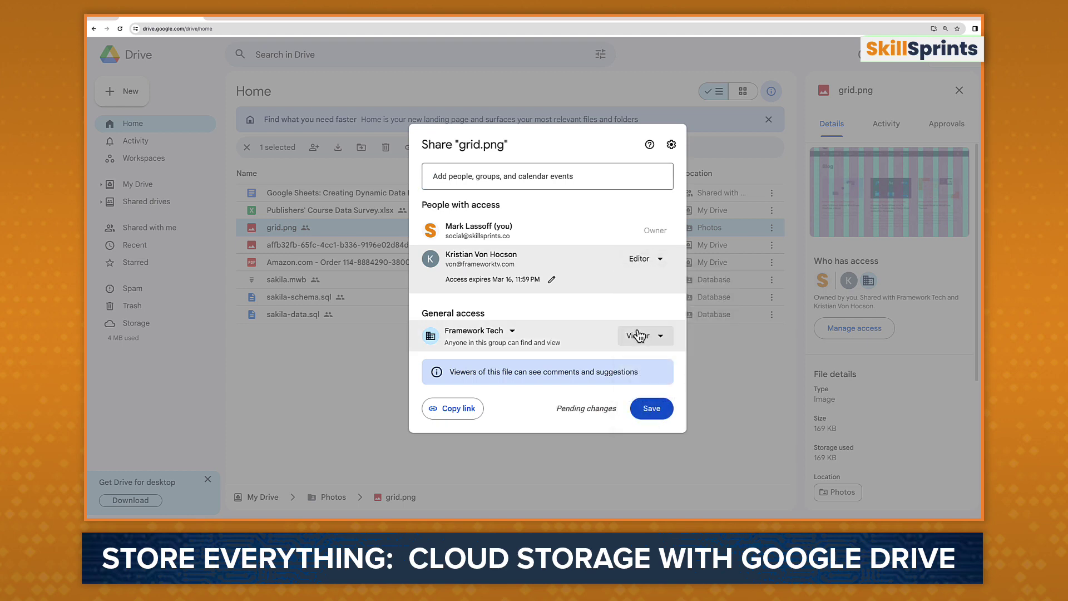
{"action": "left_click", "coordinate": [553, 281]}
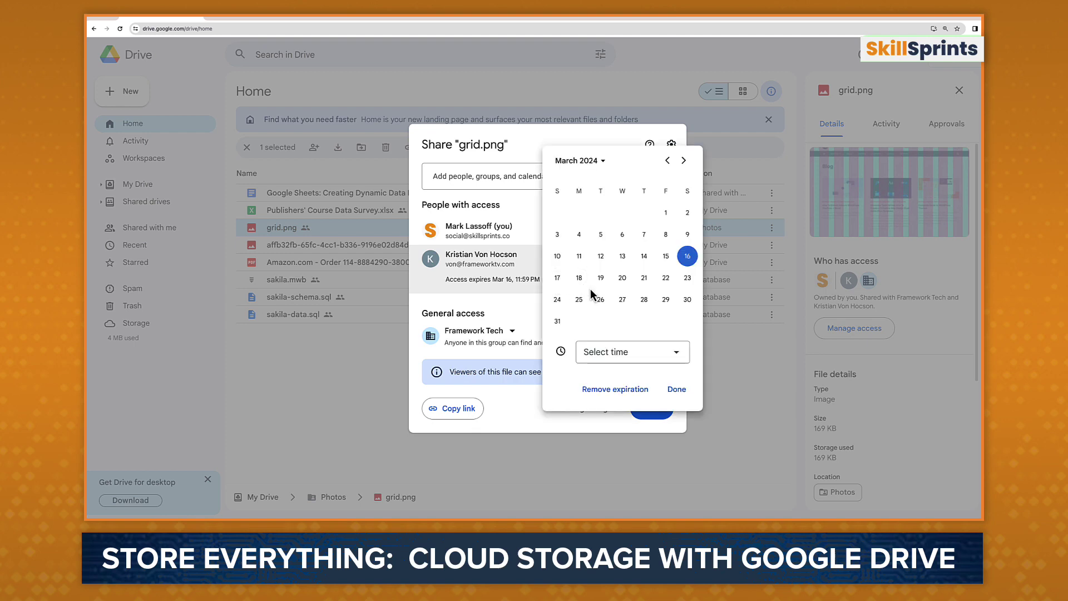
{"action": "left_click", "coordinate": [617, 391]}
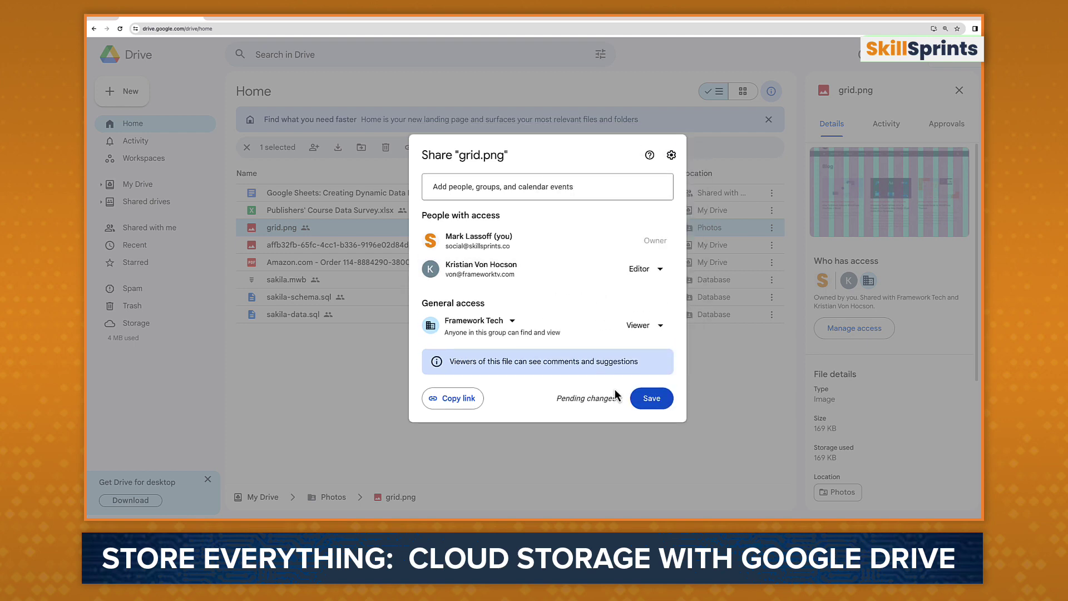
{"action": "left_click", "coordinate": [645, 271]}
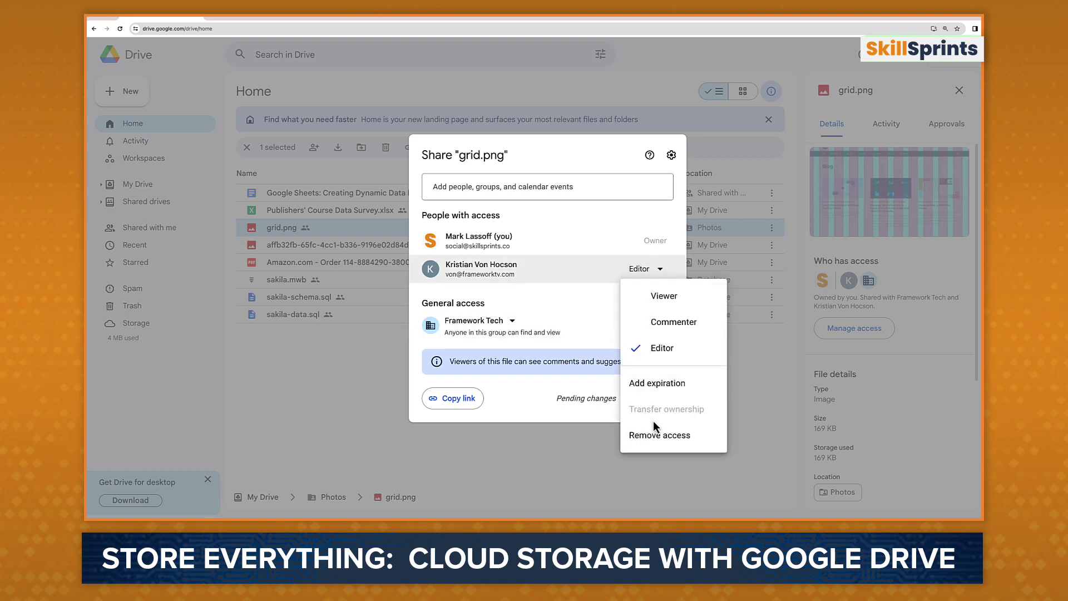
{"action": "left_click", "coordinate": [659, 436]}
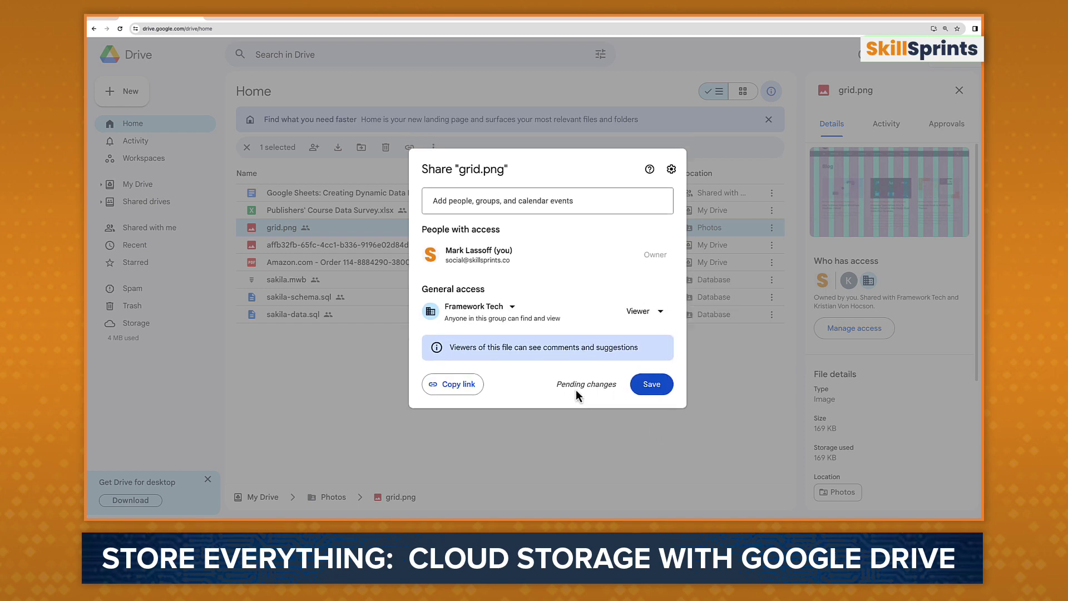
{"action": "left_click", "coordinate": [649, 385]}
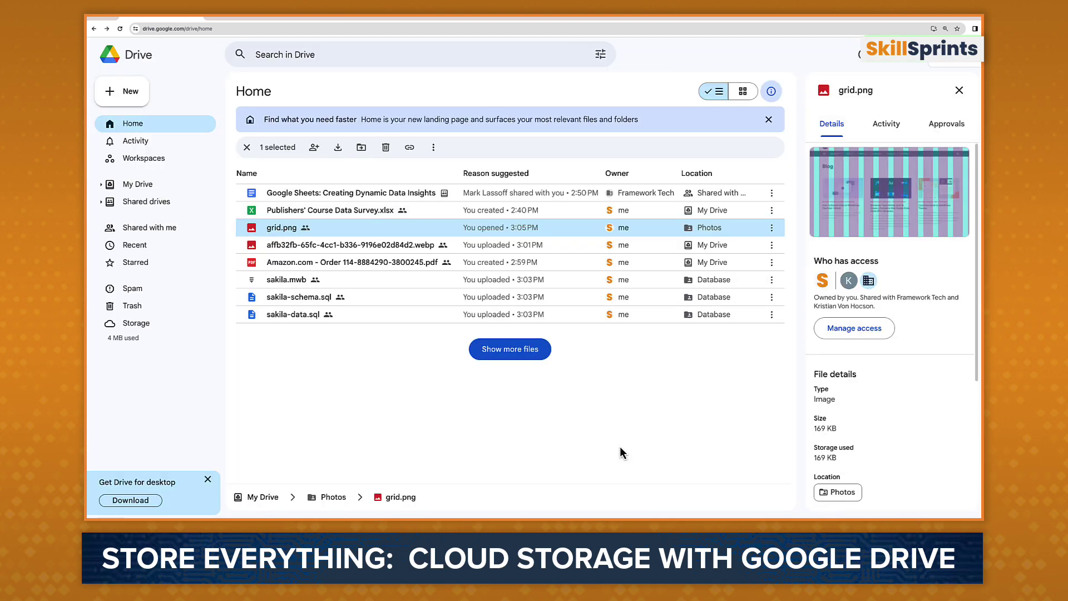
{"action": "left_click", "coordinate": [371, 146]}
Step: Set the Photos folder's general access to Anyone with the link as Viewer and copy its link
{"action": "left_click", "coordinate": [284, 193]}
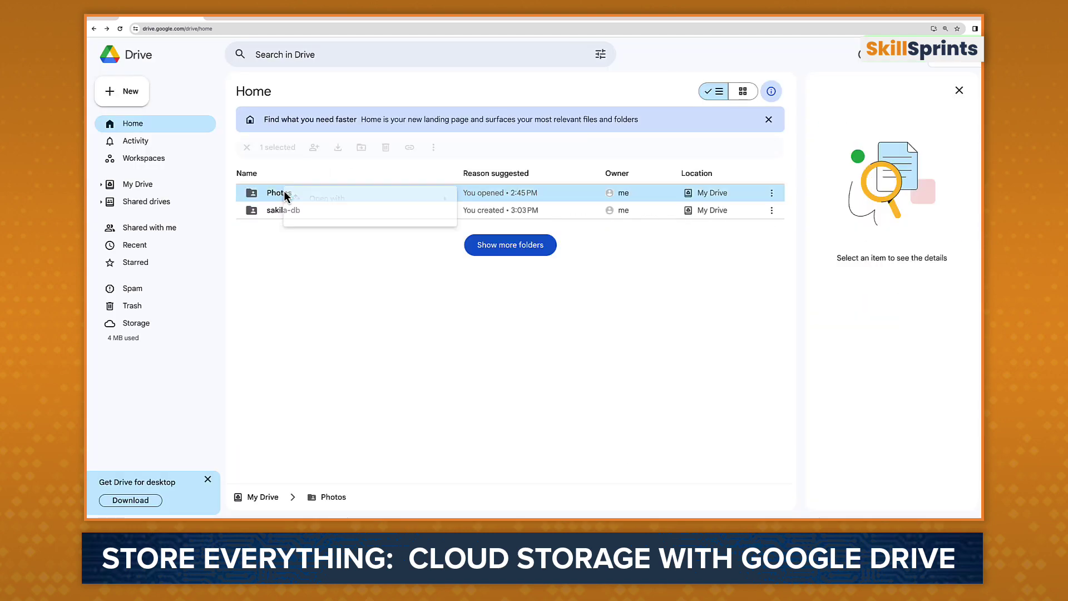
{"action": "right_click", "coordinate": [276, 192]}
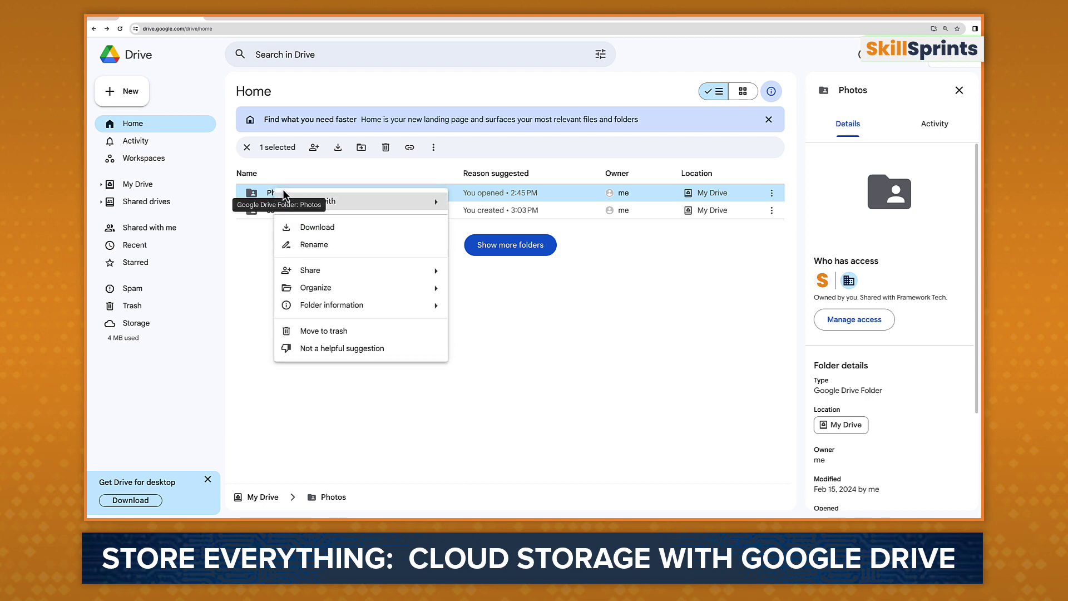
{"action": "mouse_move", "coordinate": [339, 271]}
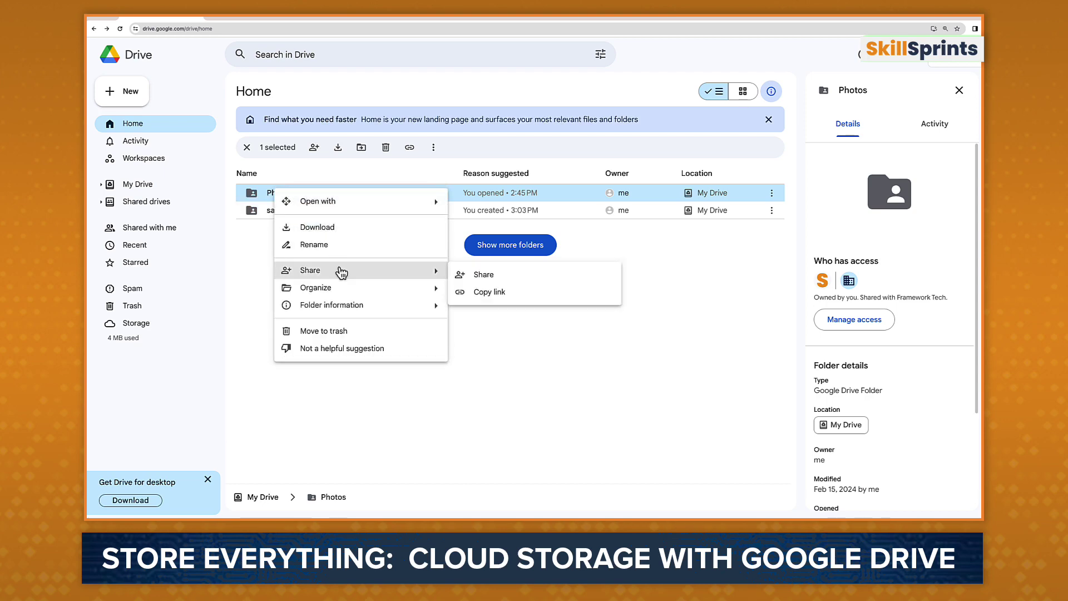
{"action": "left_click", "coordinate": [478, 276]}
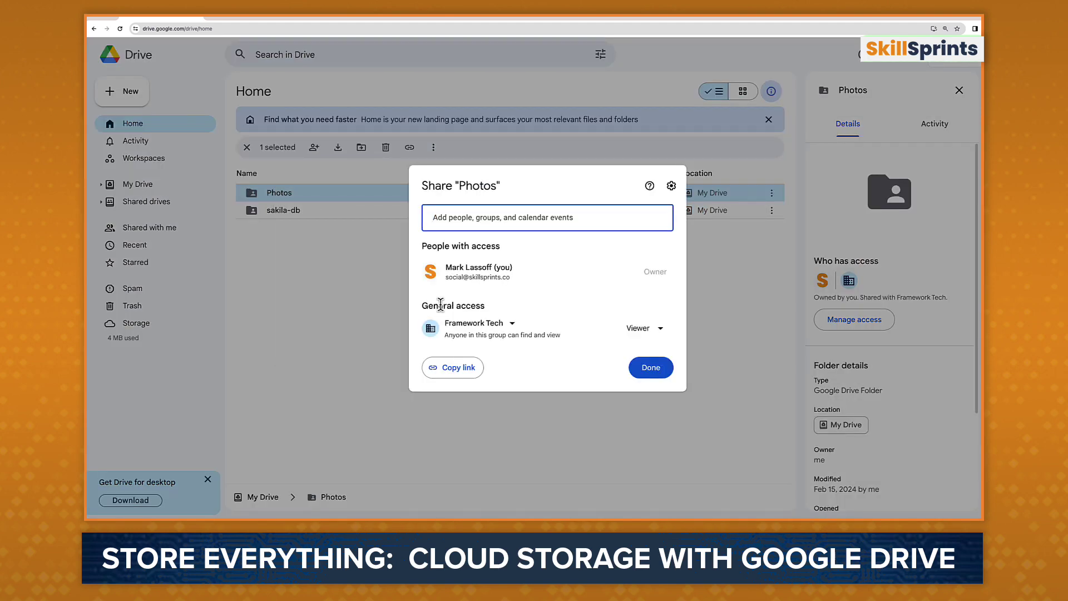
{"action": "left_click", "coordinate": [512, 325]}
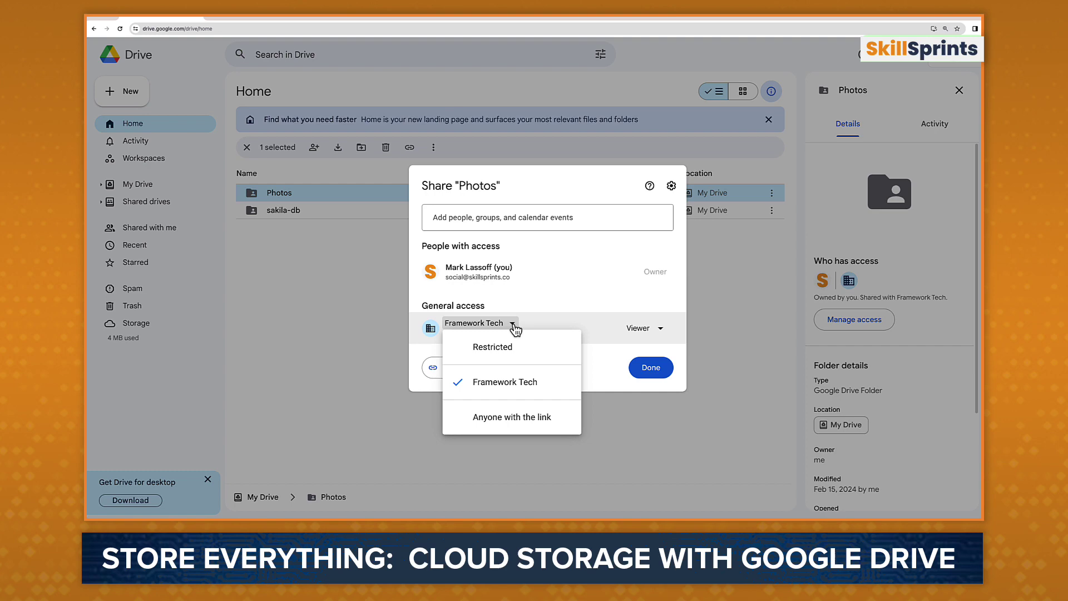
{"action": "left_click", "coordinate": [519, 417]}
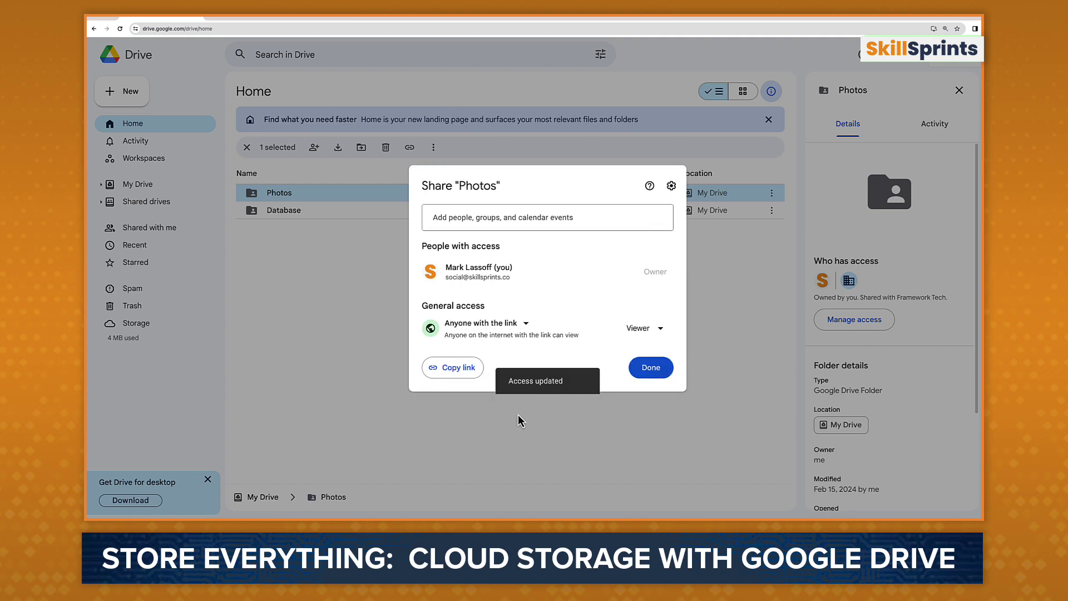
{"action": "left_click", "coordinate": [460, 375]}
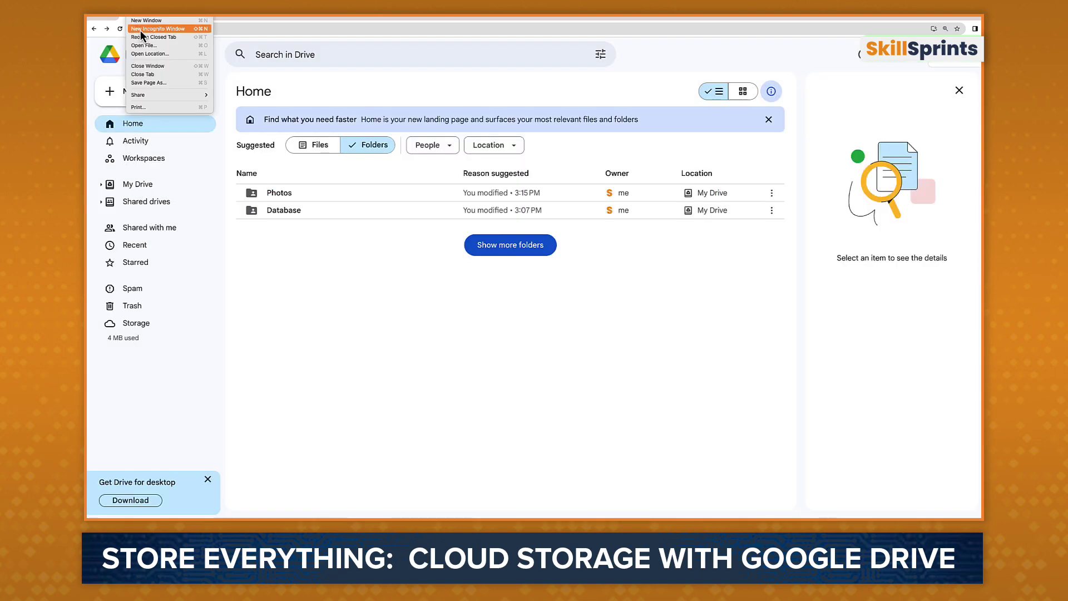
Step: Open the copied Photos link in an Incognito window and preview grid.png without signing in
{"action": "left_click", "coordinate": [143, 34]}
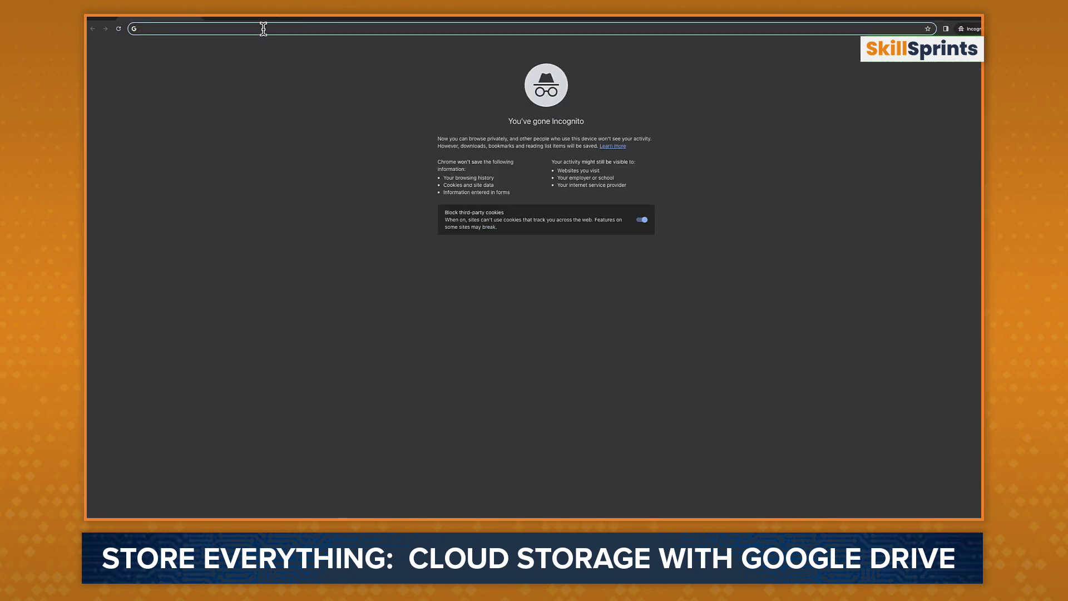
{"action": "key", "text": "super+v"}
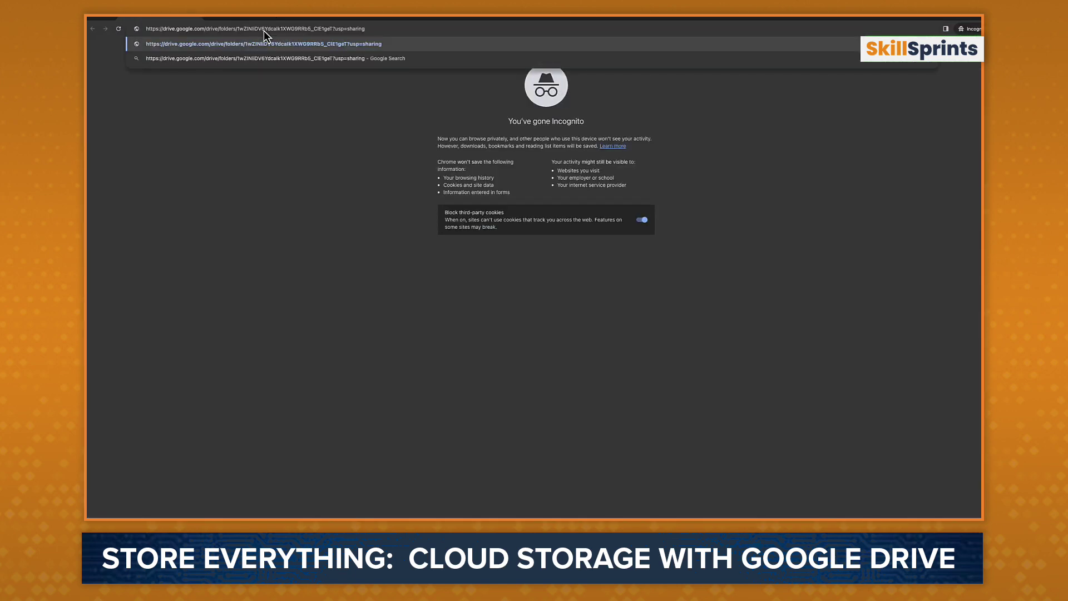
{"action": "key", "text": "Return"}
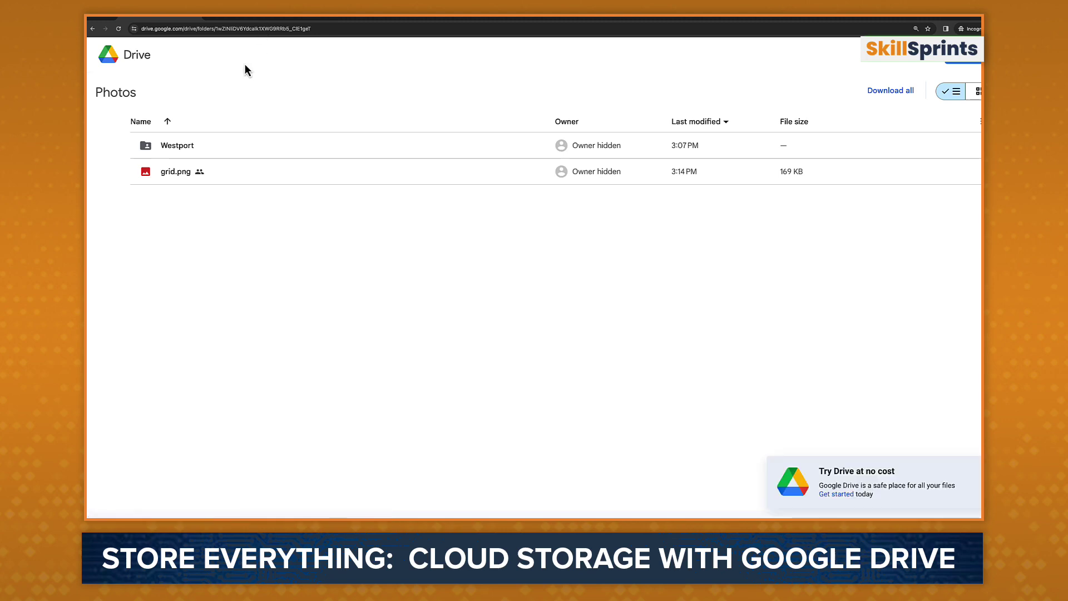
{"action": "double_click", "coordinate": [170, 171]}
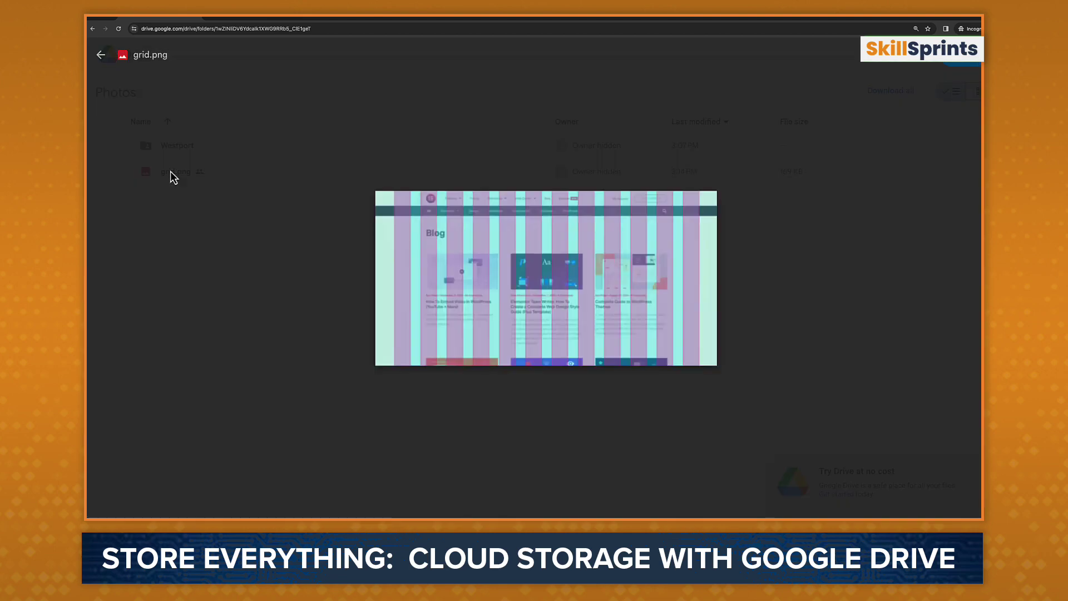
{"action": "left_click", "coordinate": [116, 146]}
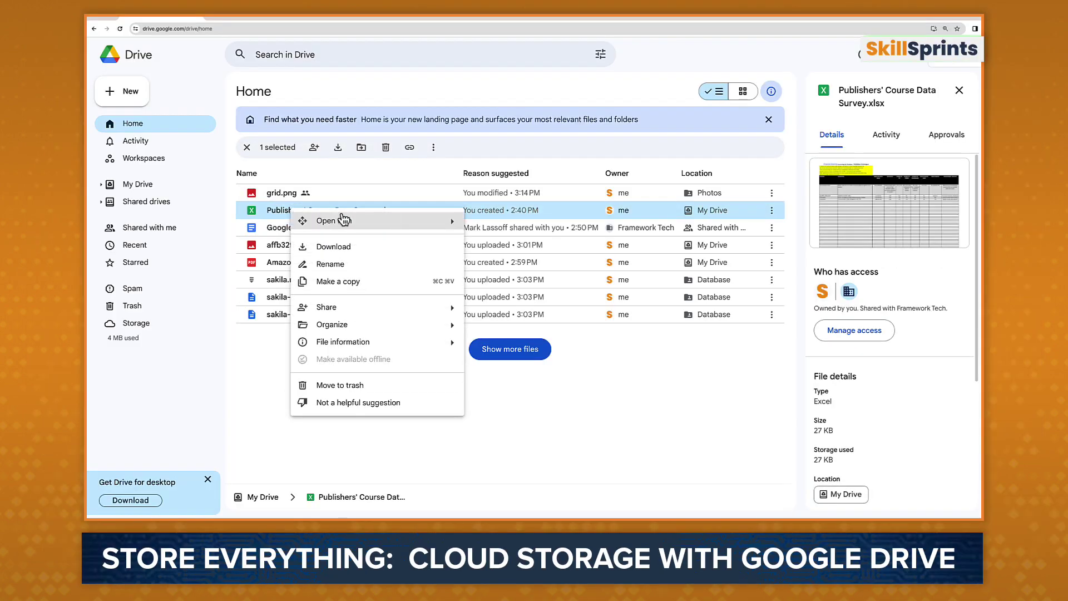
{"action": "mouse_move", "coordinate": [383, 223]}
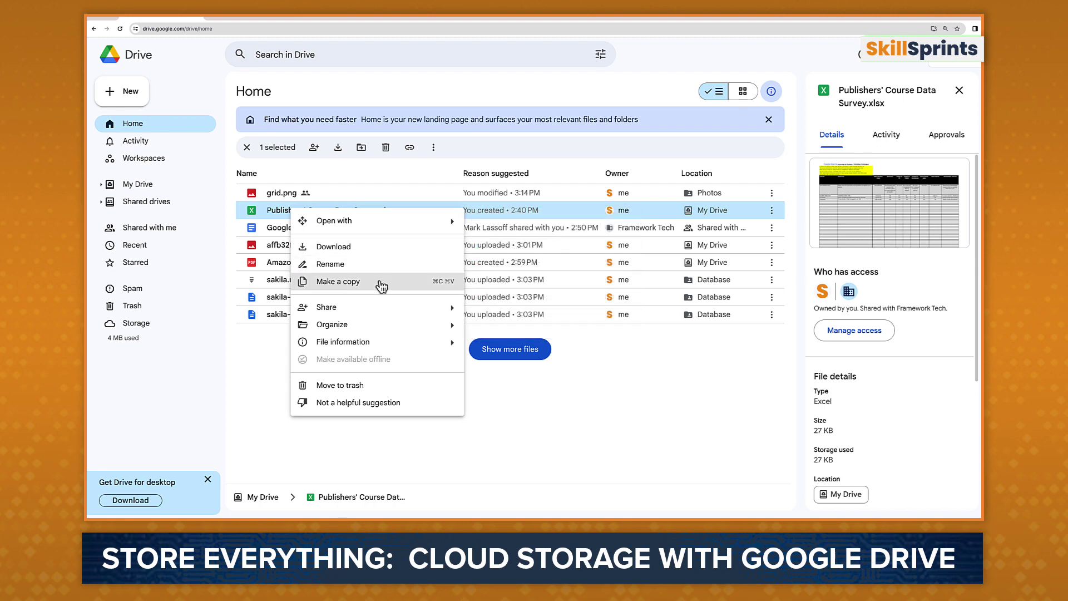
{"action": "mouse_move", "coordinate": [377, 307]}
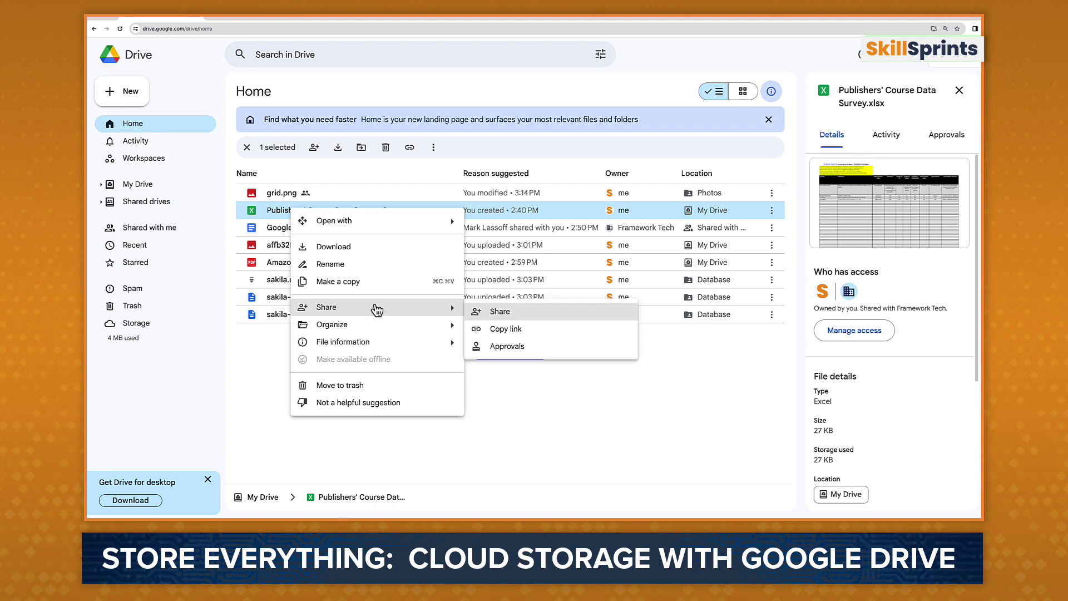
{"action": "mouse_move", "coordinate": [376, 332]}
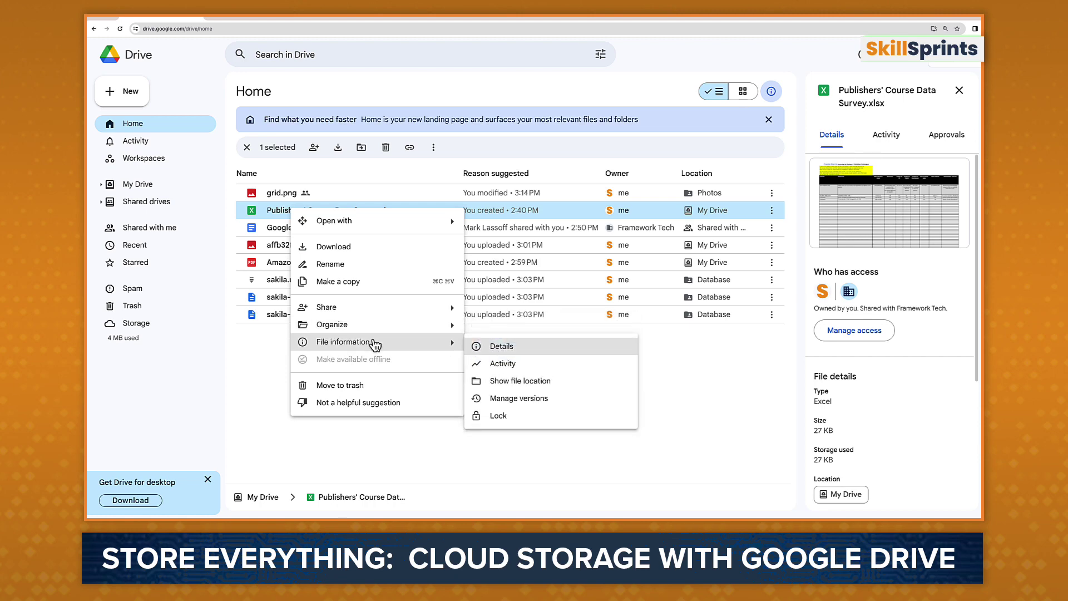
Step: Move Publishers' Course Data Survey.xlsx to the trash, then view Trash and start emptying it
{"action": "left_click", "coordinate": [362, 385]}
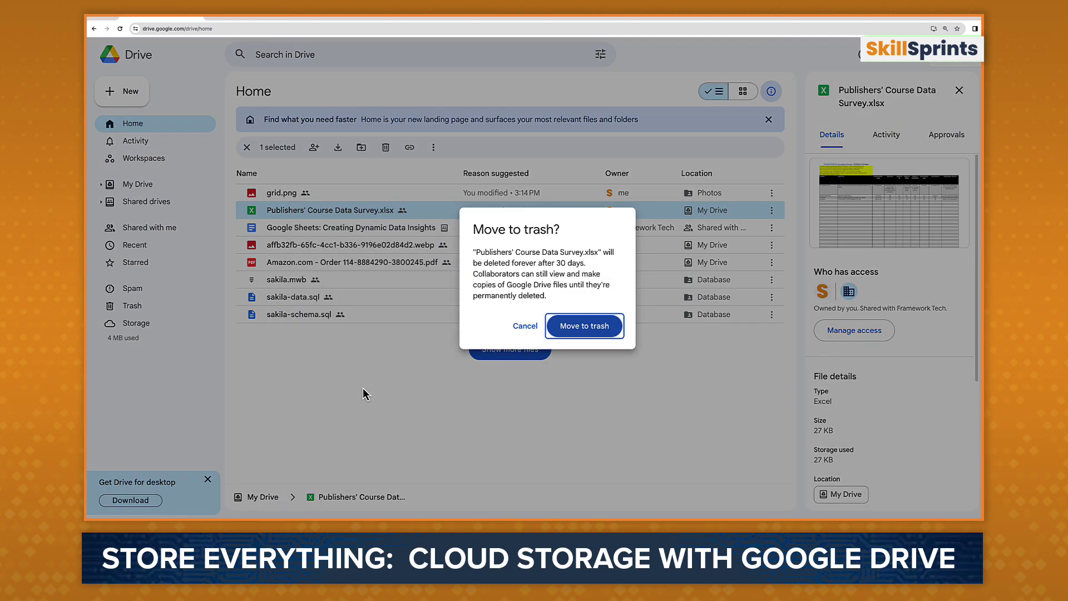
{"action": "left_click", "coordinate": [589, 326]}
{"action": "left_click", "coordinate": [133, 306]}
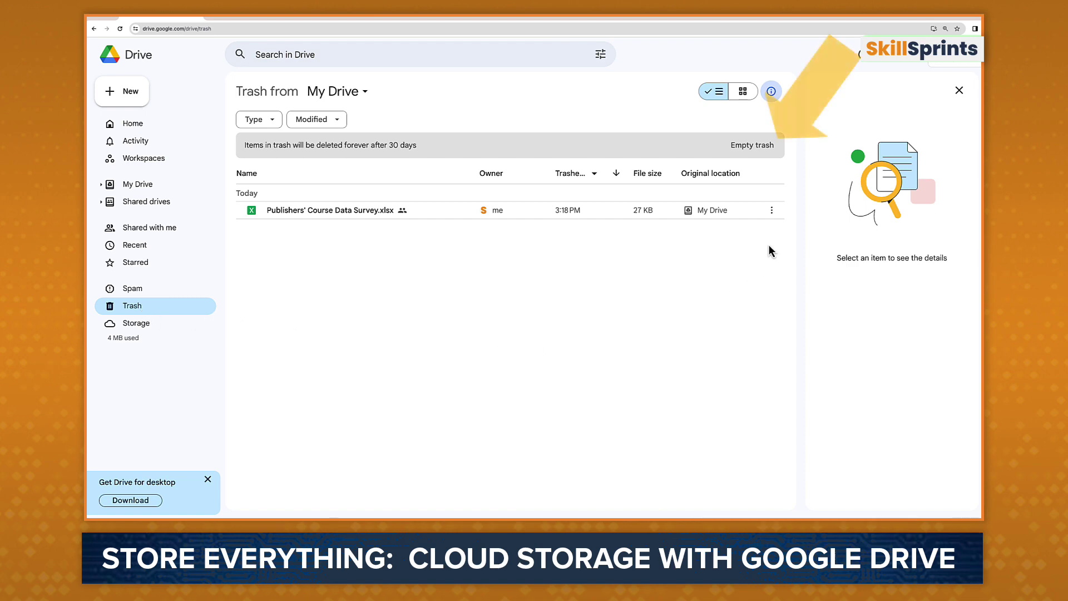
{"action": "left_click", "coordinate": [766, 149]}
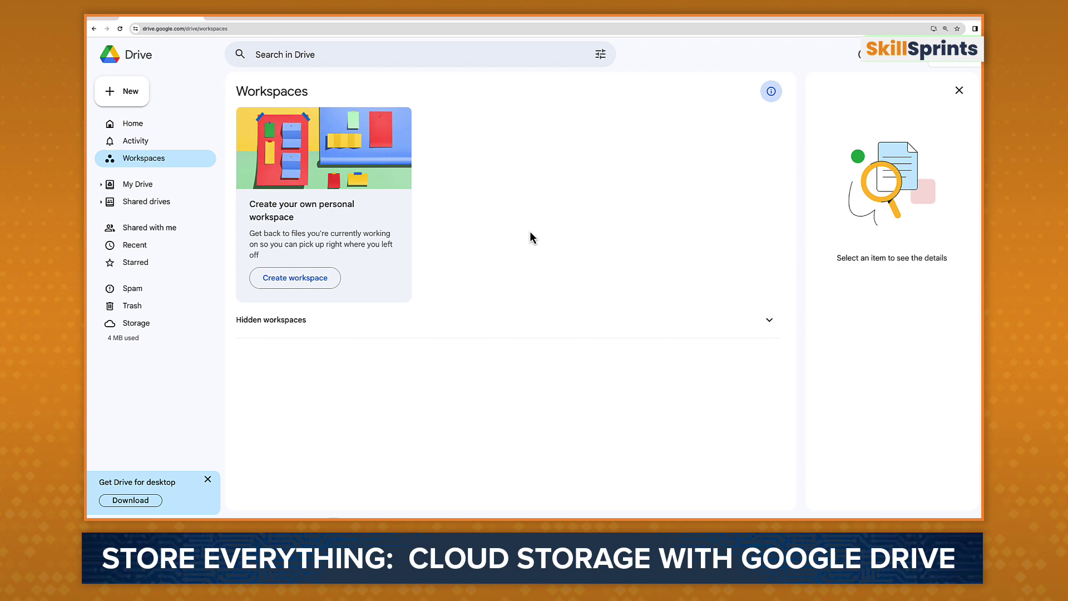
Step: Create a personal workspace named 'UI Course Project'
{"action": "left_click", "coordinate": [309, 278]}
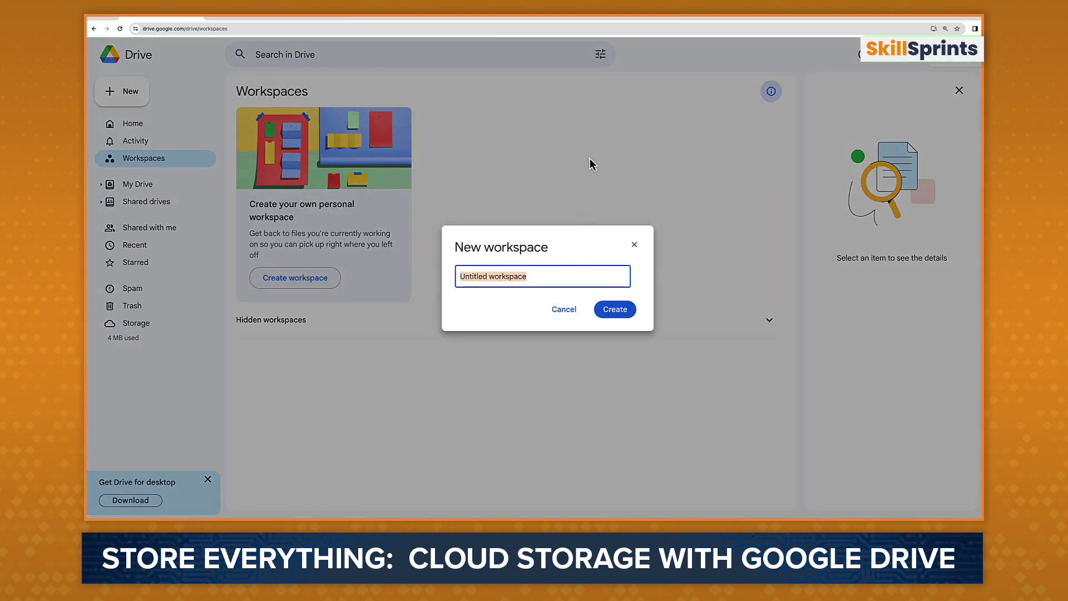
{"action": "type", "text": "UI Course "}
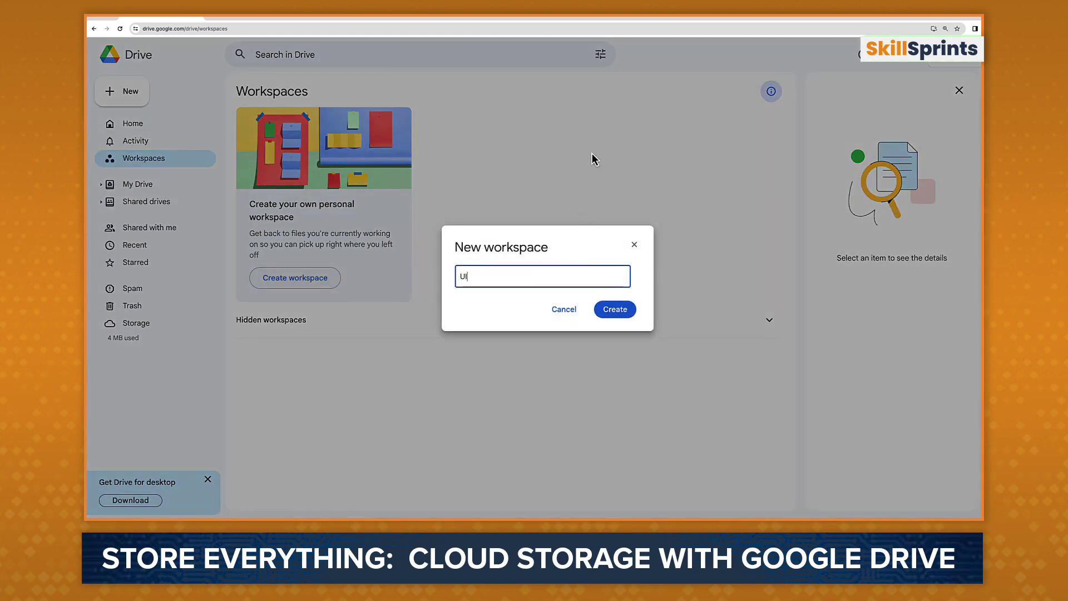
{"action": "type", "text": "Project"}
{"action": "left_click", "coordinate": [624, 307]}
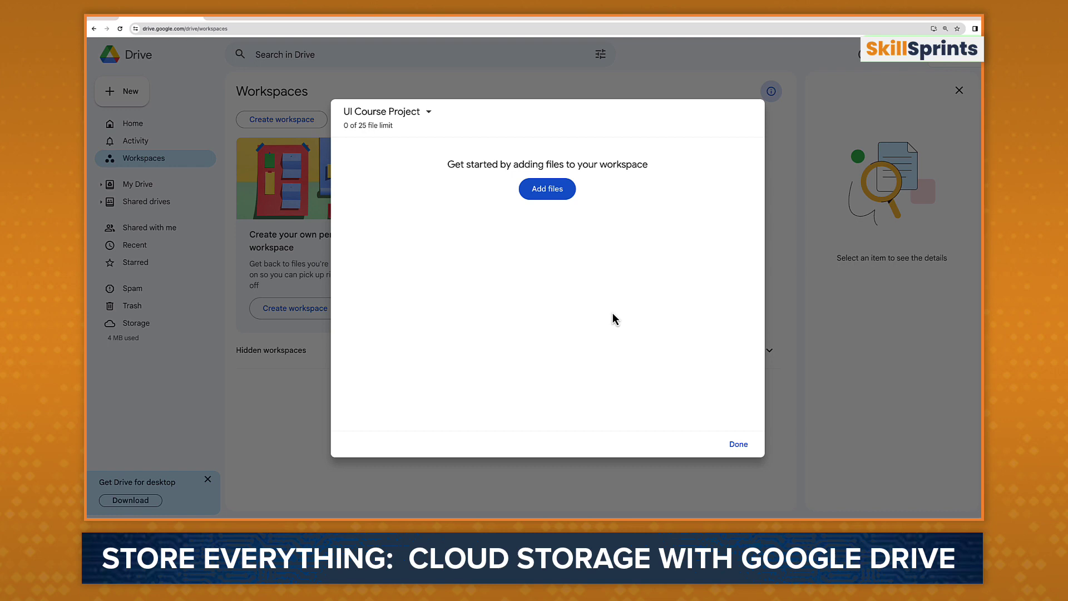
Step: Add grid.png and the long-named .webp image to the UI Course Project workspace
{"action": "left_click", "coordinate": [566, 195]}
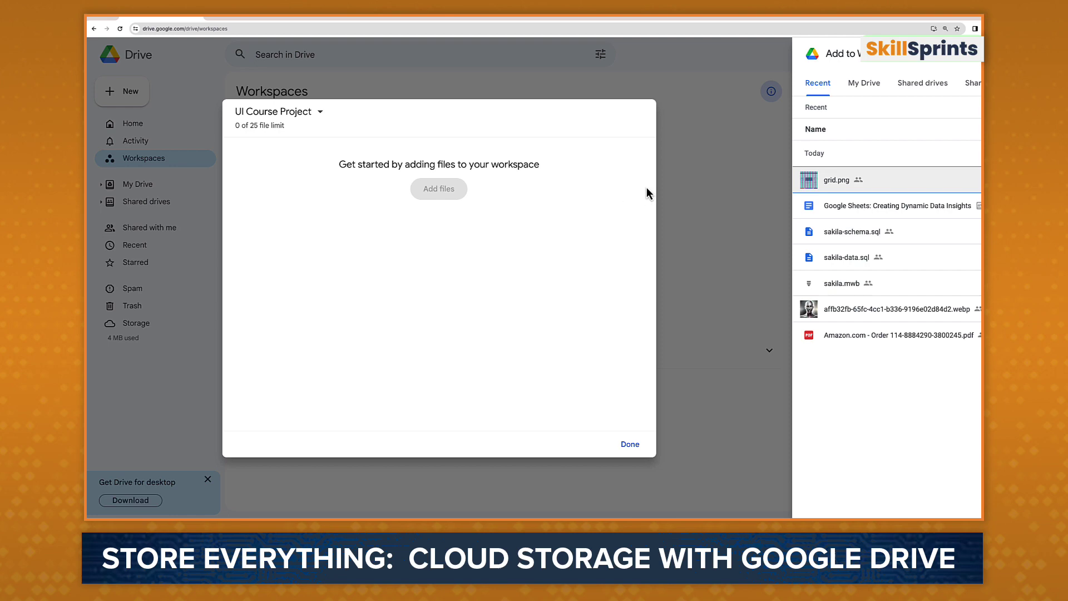
{"action": "left_click", "coordinate": [842, 182]}
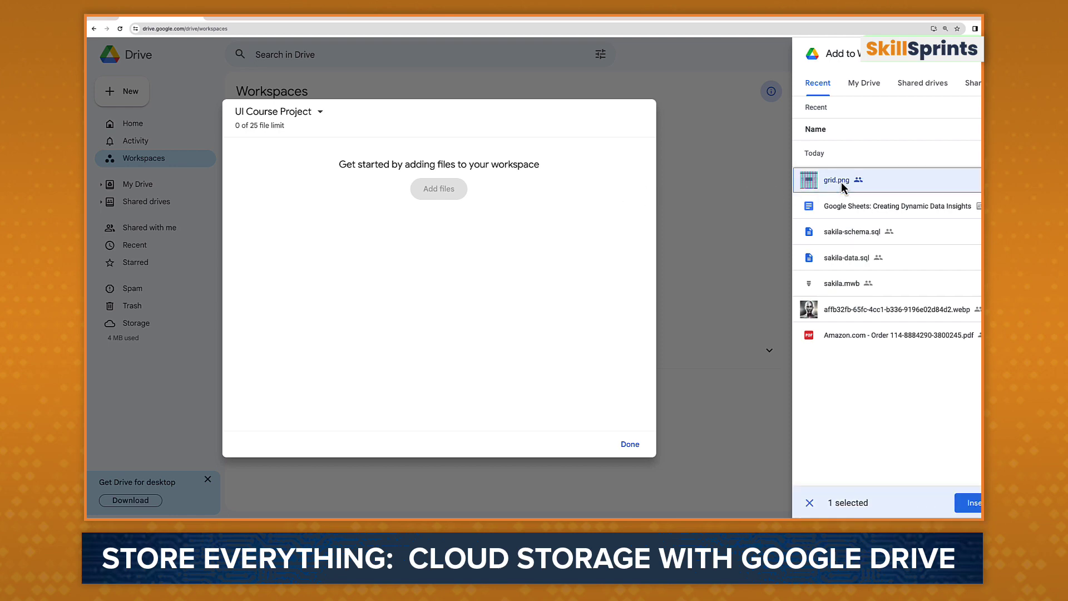
{"action": "left_click", "coordinate": [859, 306]}
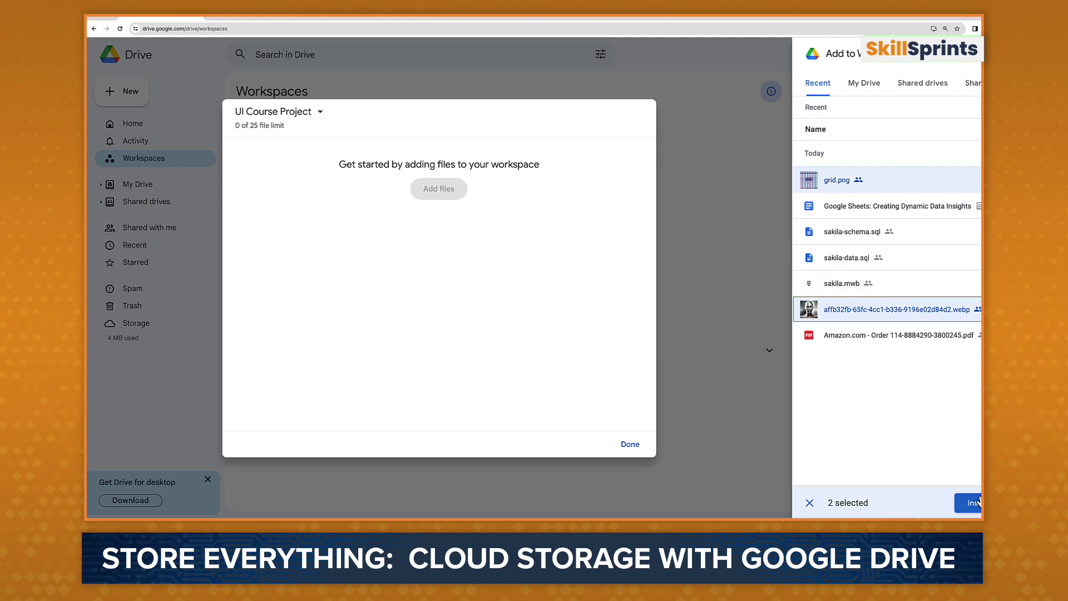
{"action": "left_click", "coordinate": [972, 501]}
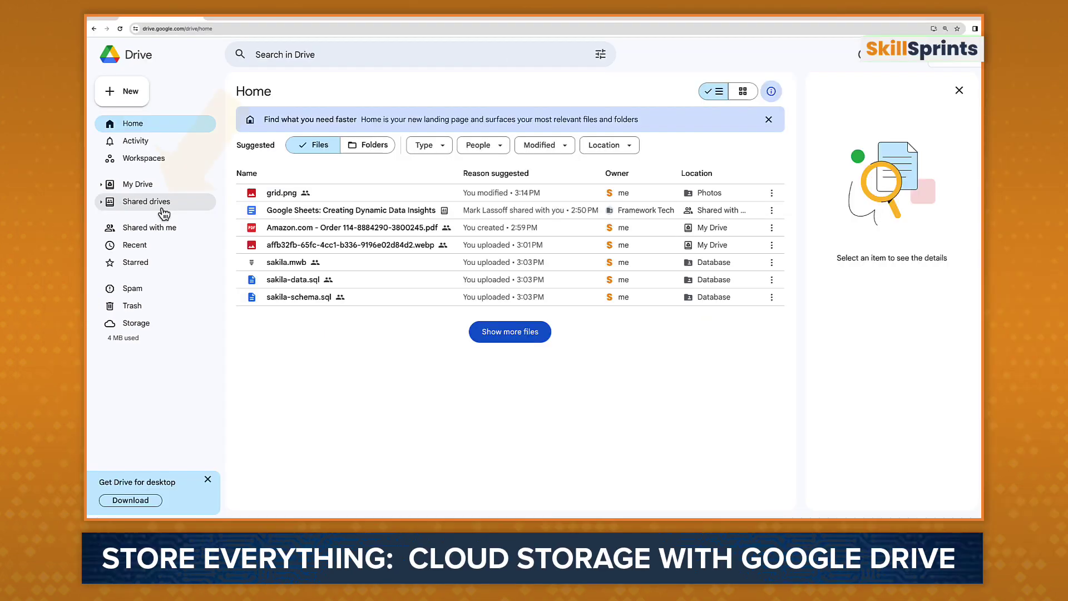
{"action": "left_click", "coordinate": [162, 211]}
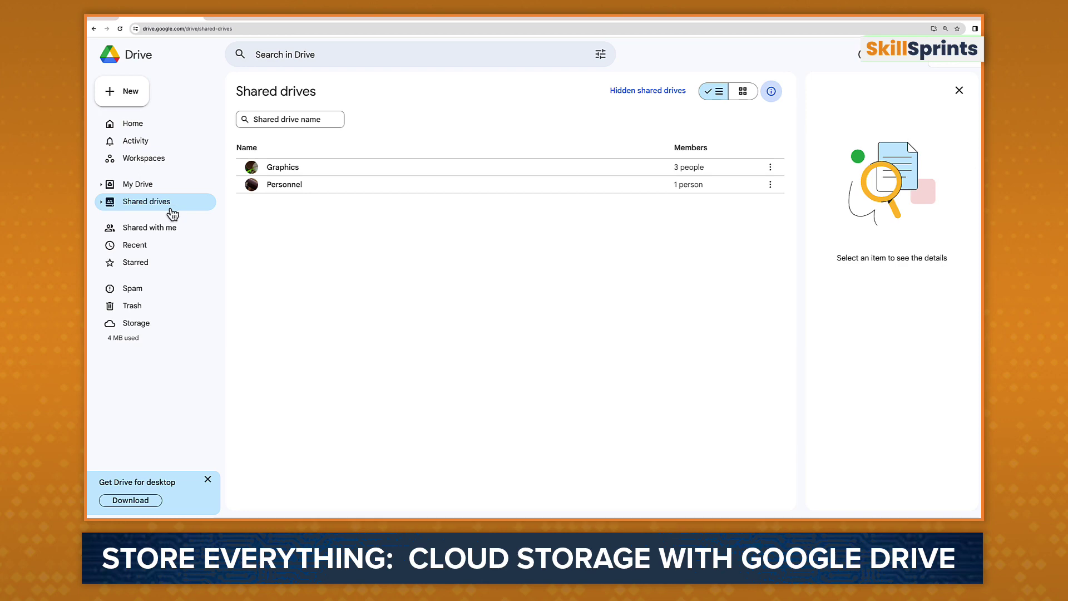
Step: Open the Graphics shared drive and browse its Newsletter and Post Images folder
{"action": "left_click", "coordinate": [292, 167]}
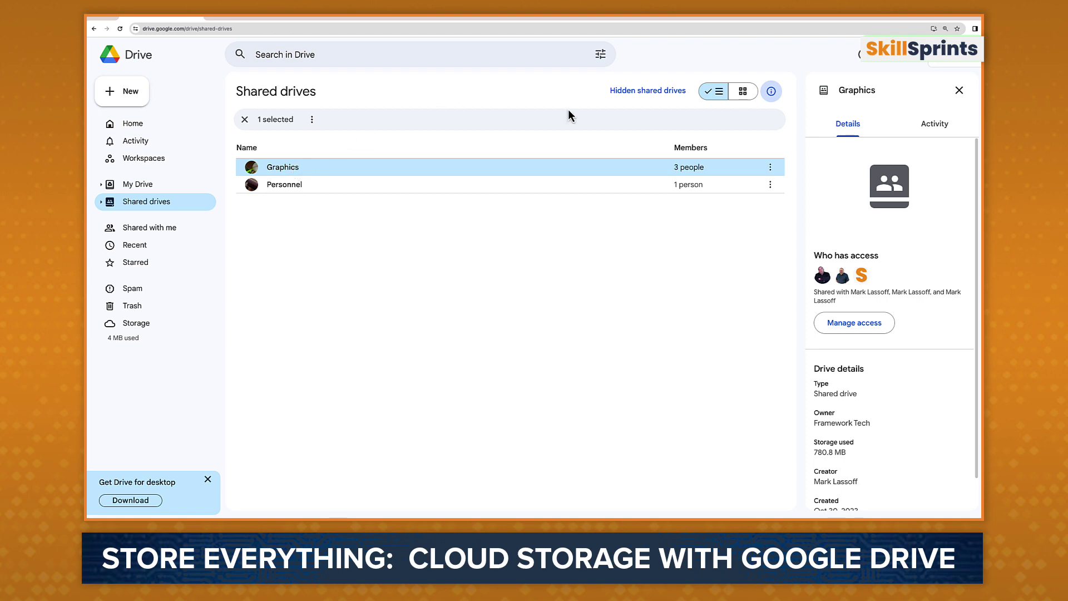
{"action": "double_click", "coordinate": [290, 169]}
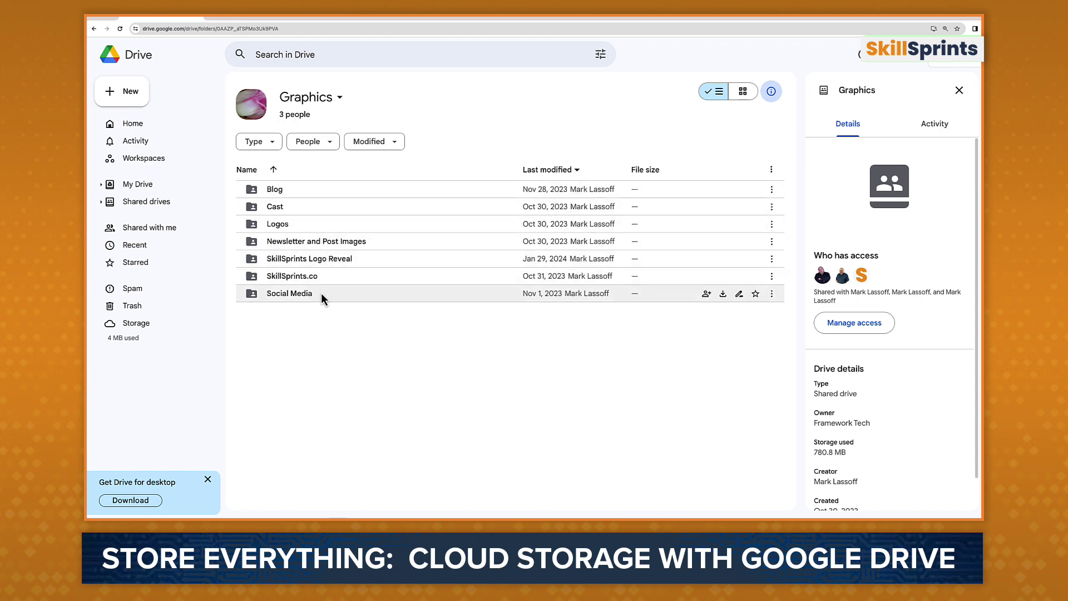
{"action": "double_click", "coordinate": [323, 236]}
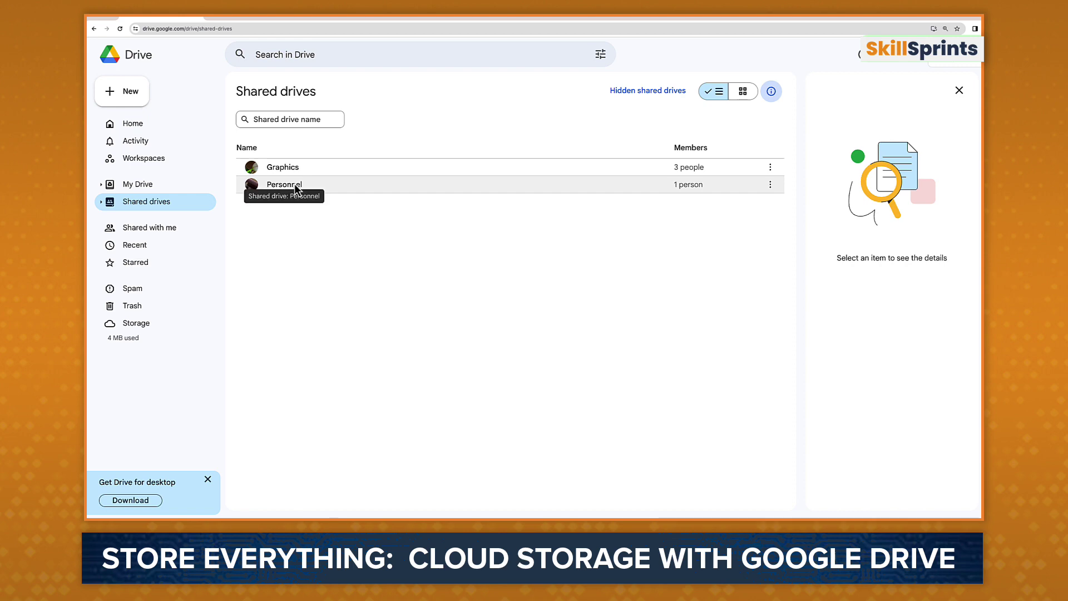
Step: Open the empty Personnel shared drive and search for a colleague to add as a member
{"action": "double_click", "coordinate": [296, 189]}
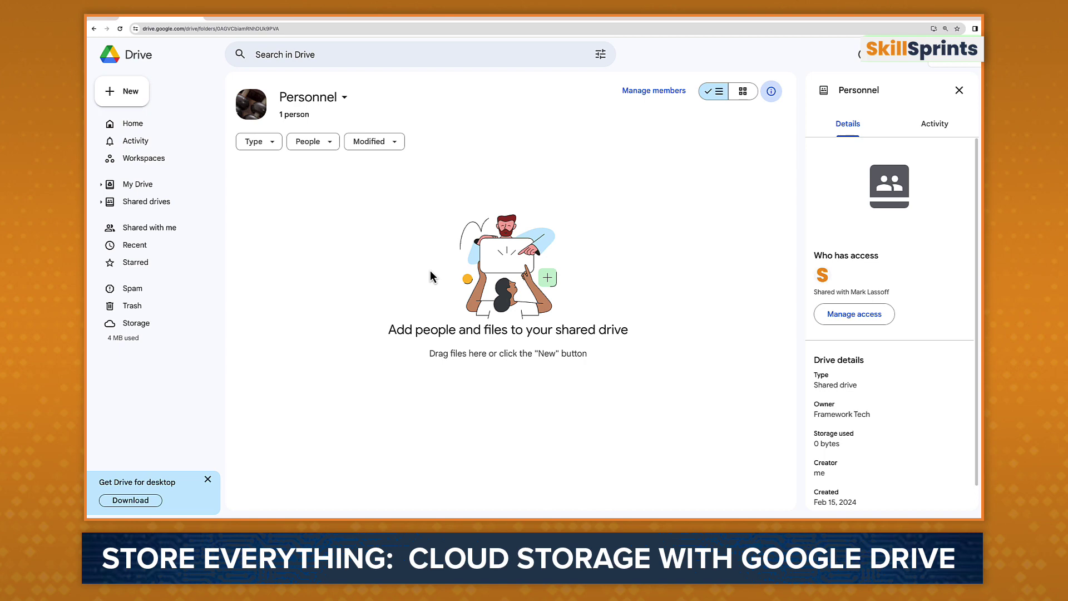
{"action": "left_click", "coordinate": [841, 315]}
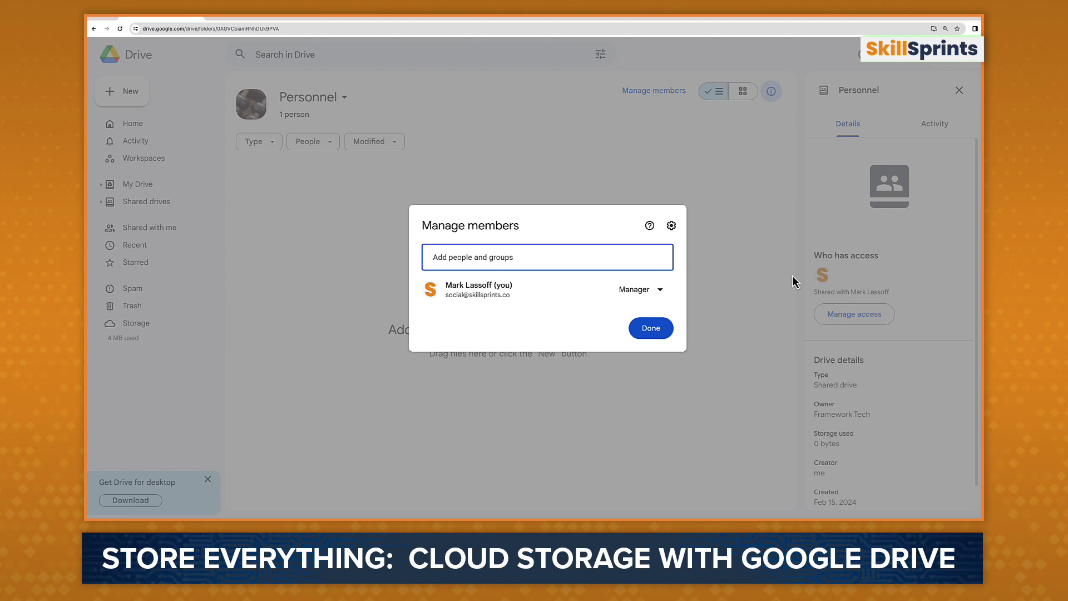
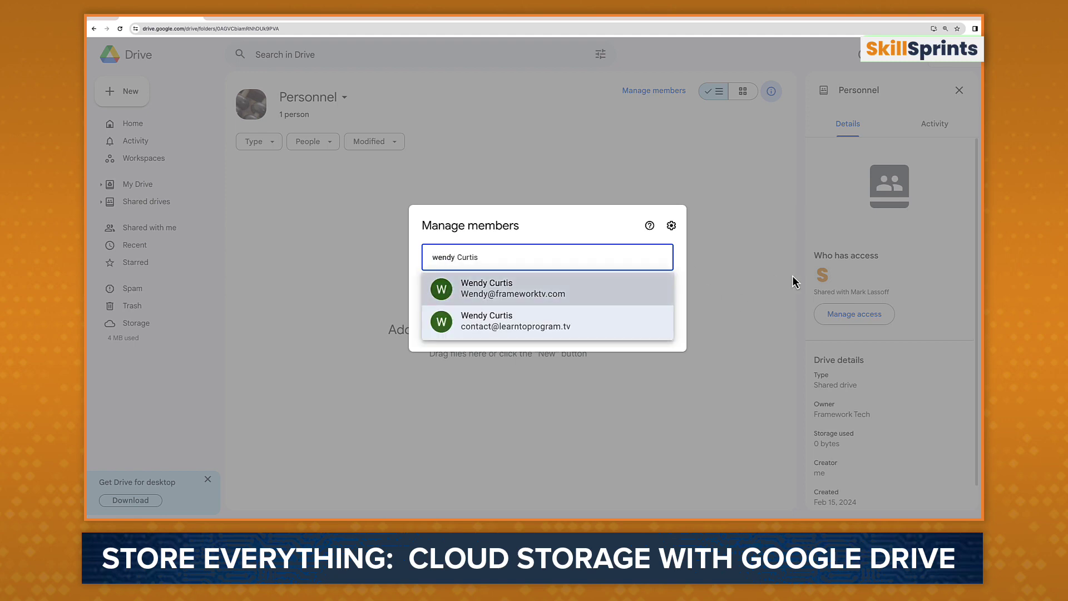
{"action": "key", "text": "Return"}
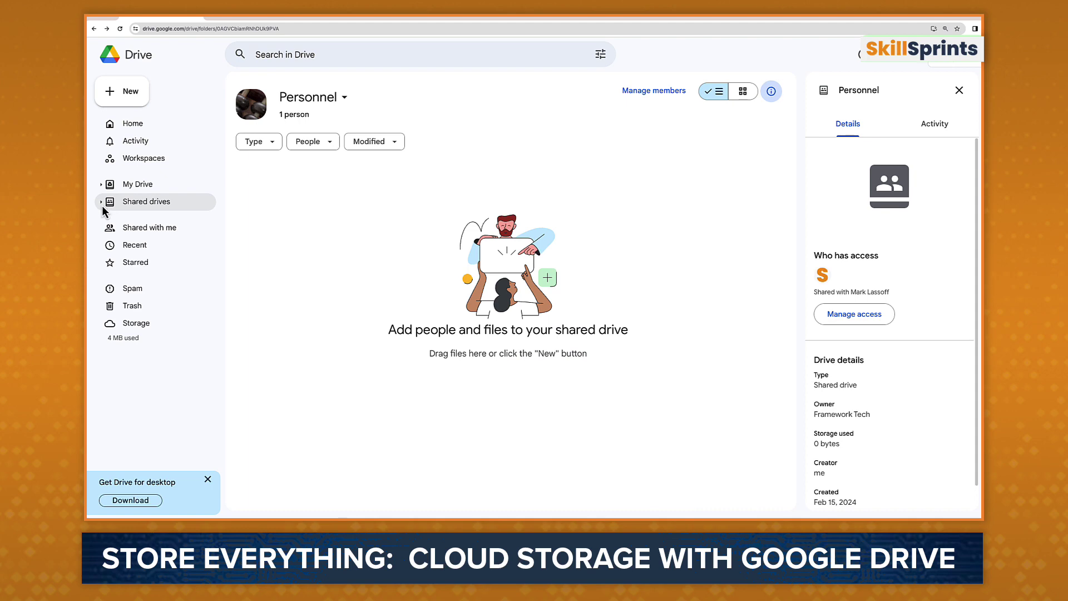
{"action": "left_click", "coordinate": [101, 203]}
Step: Create a new shared drive named 'Demonstration'
{"action": "left_click", "coordinate": [134, 202]}
{"action": "right_click", "coordinate": [155, 204]}
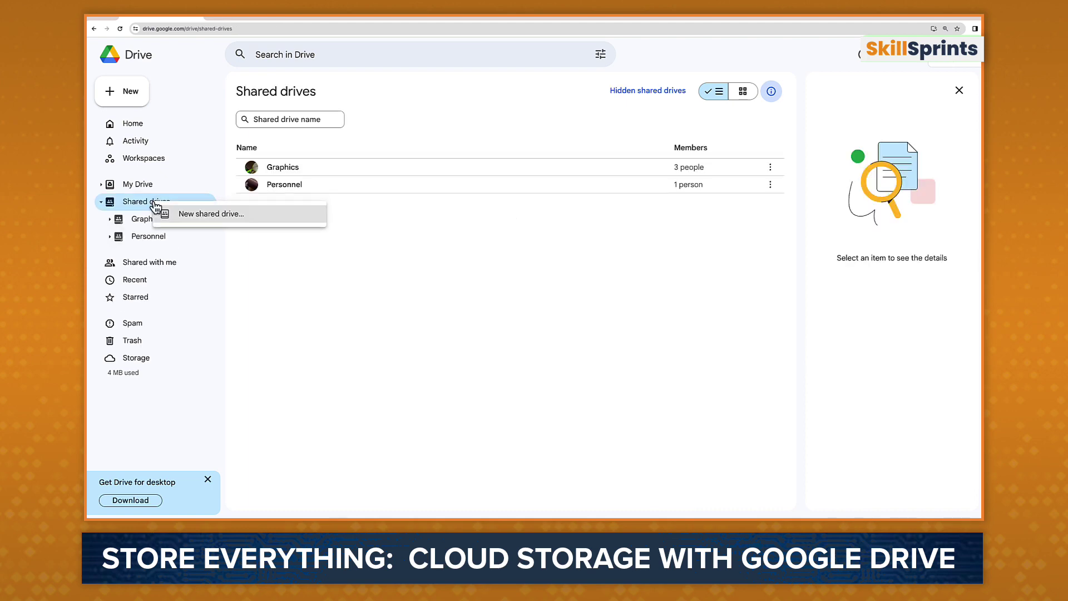
{"action": "left_click", "coordinate": [214, 217]}
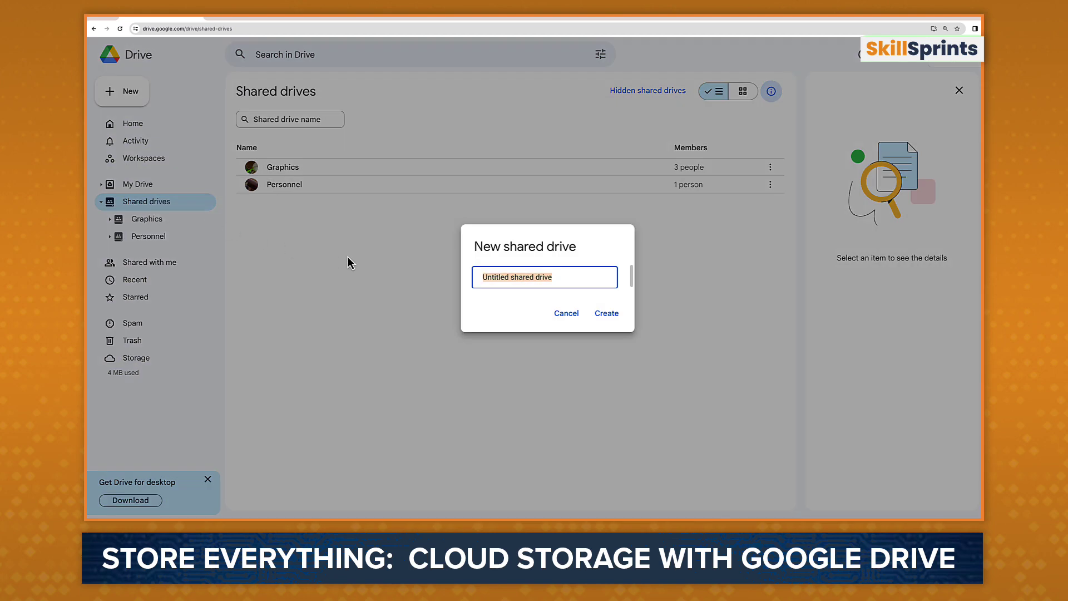
{"action": "type", "text": "Demonstration"}
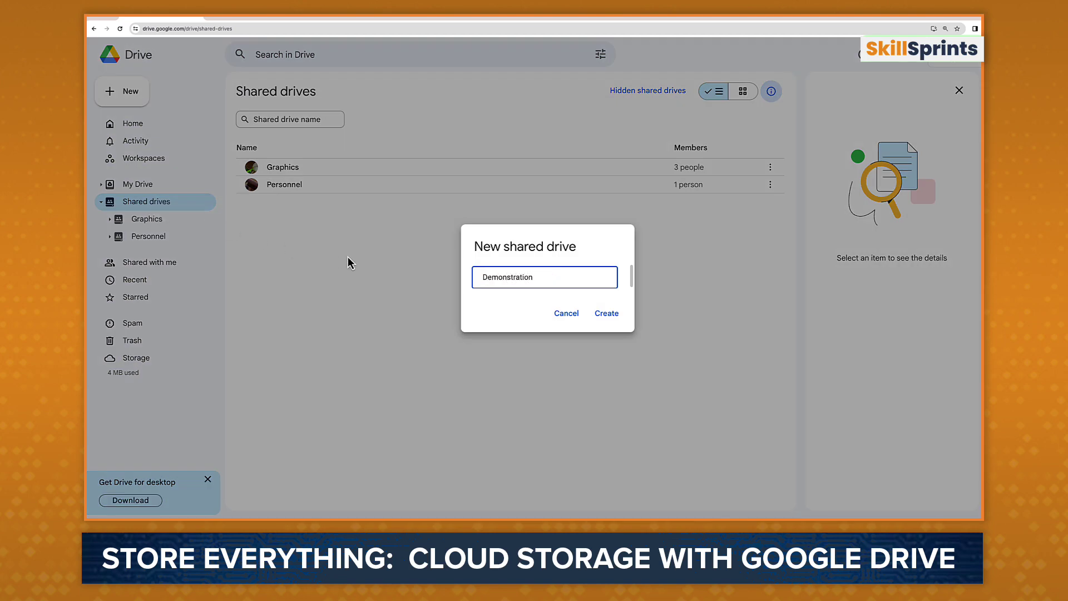
{"action": "left_click", "coordinate": [594, 317]}
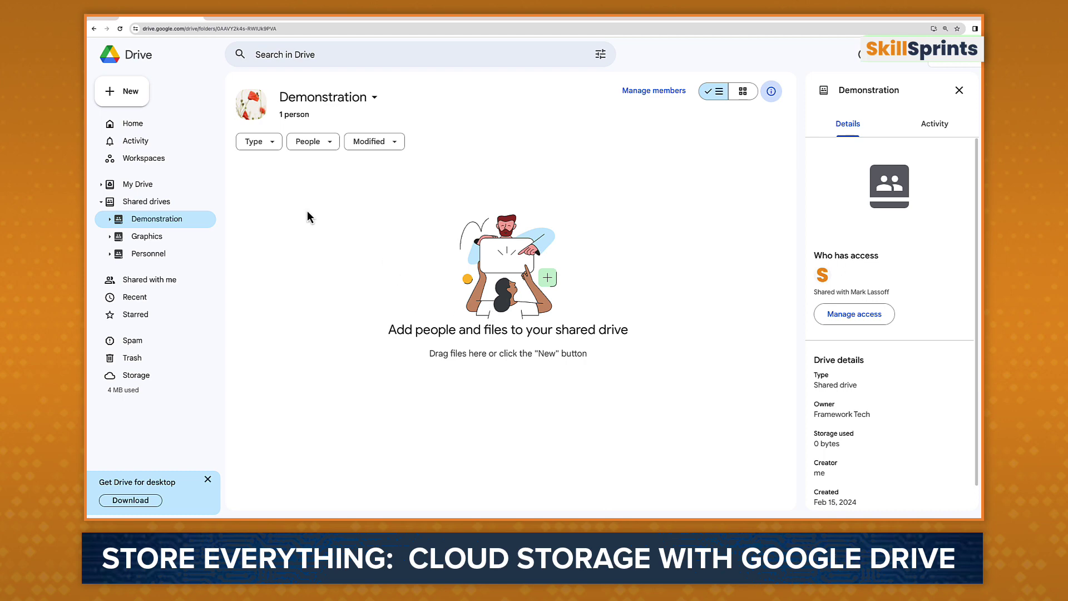
Step: Upload the DALL·E banner PNG from the Social Media folder into Demonstration, then view the shared drives list
{"action": "left_click", "coordinate": [131, 100]}
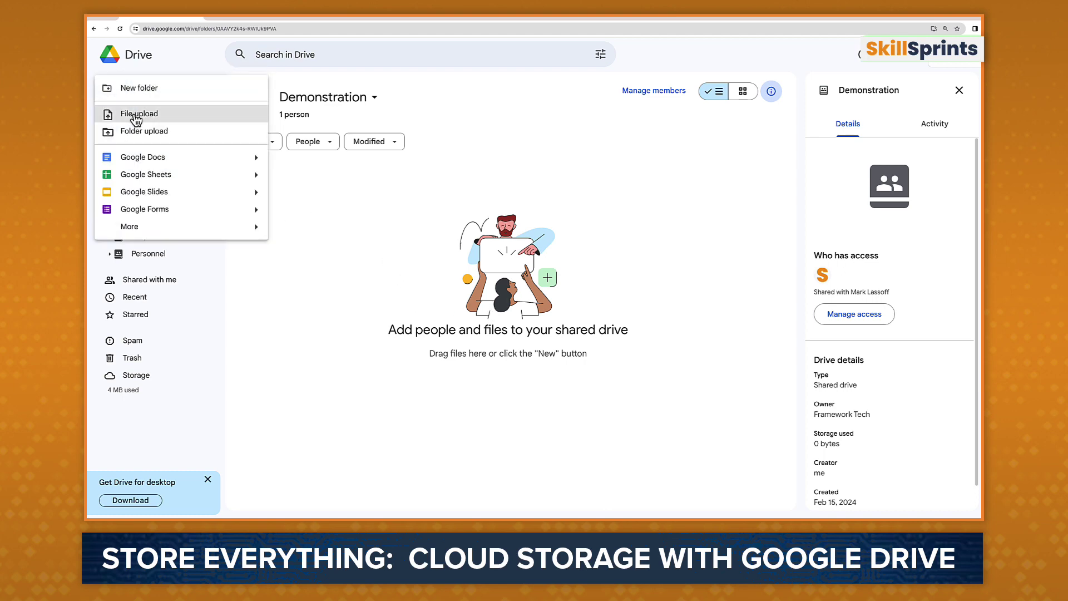
{"action": "left_click", "coordinate": [133, 114]}
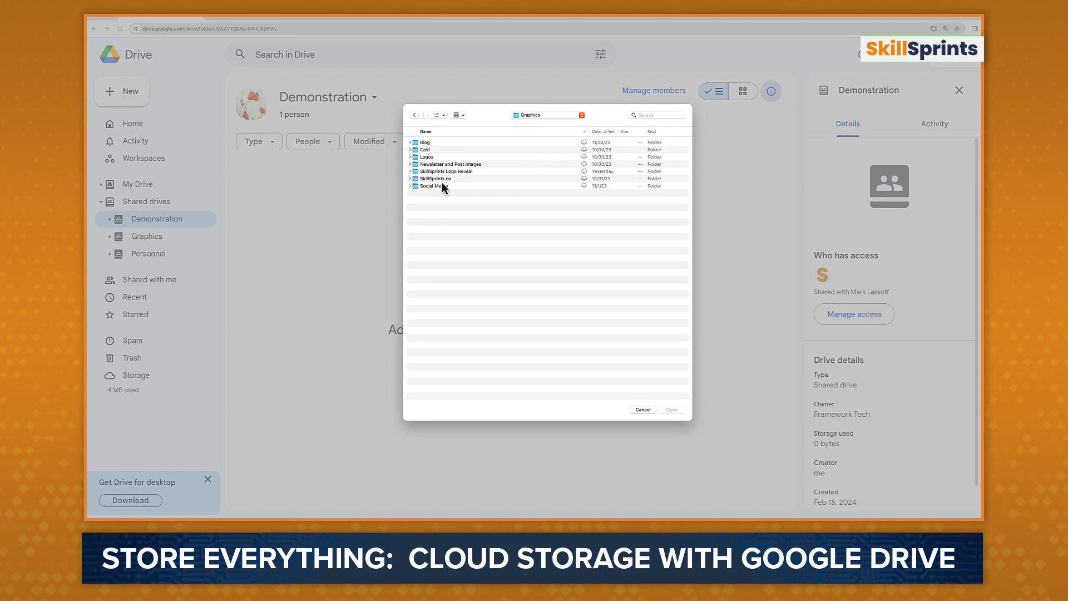
{"action": "double_click", "coordinate": [433, 185]}
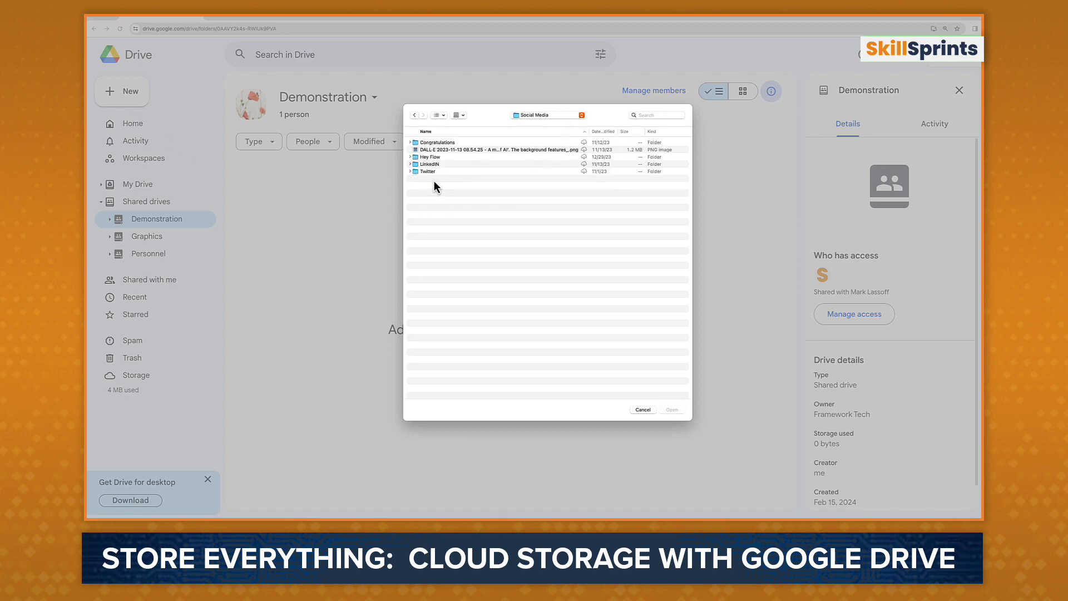
{"action": "double_click", "coordinate": [442, 150]}
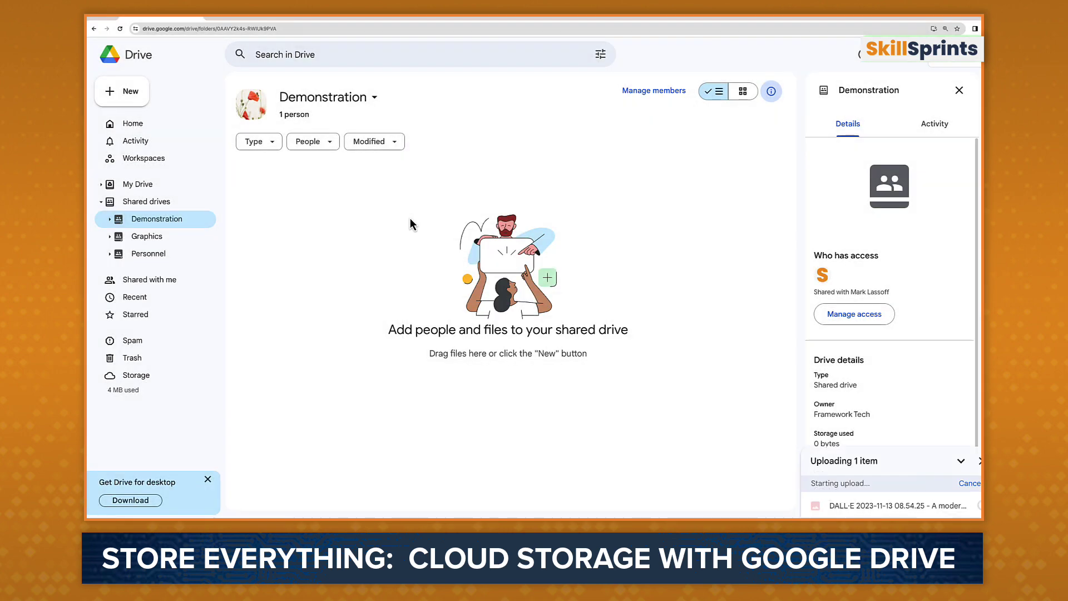
{"action": "left_click", "coordinate": [417, 192]}
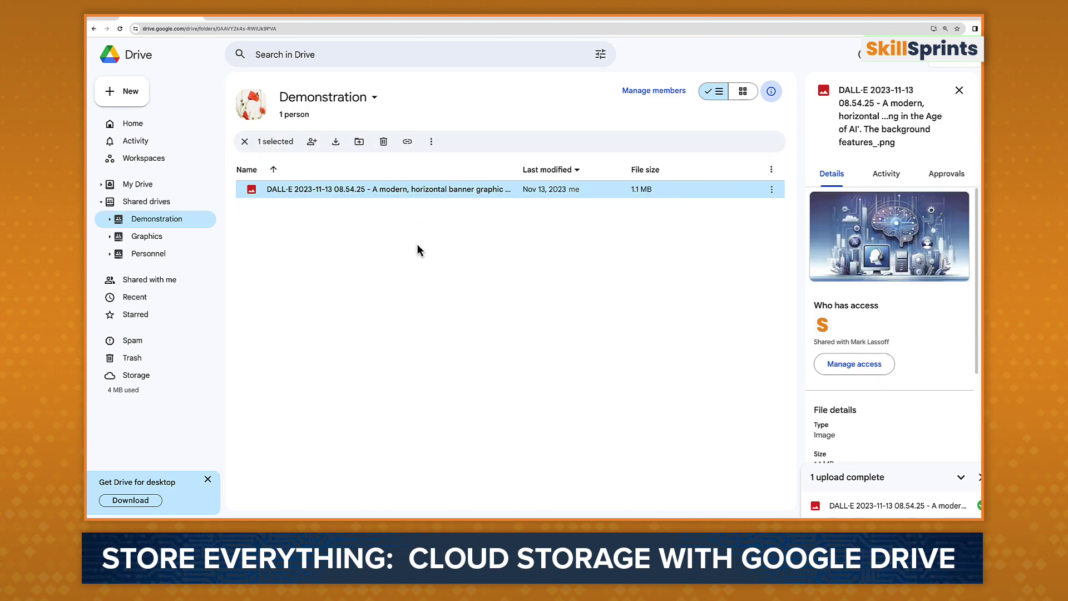
{"action": "left_click", "coordinate": [144, 186]}
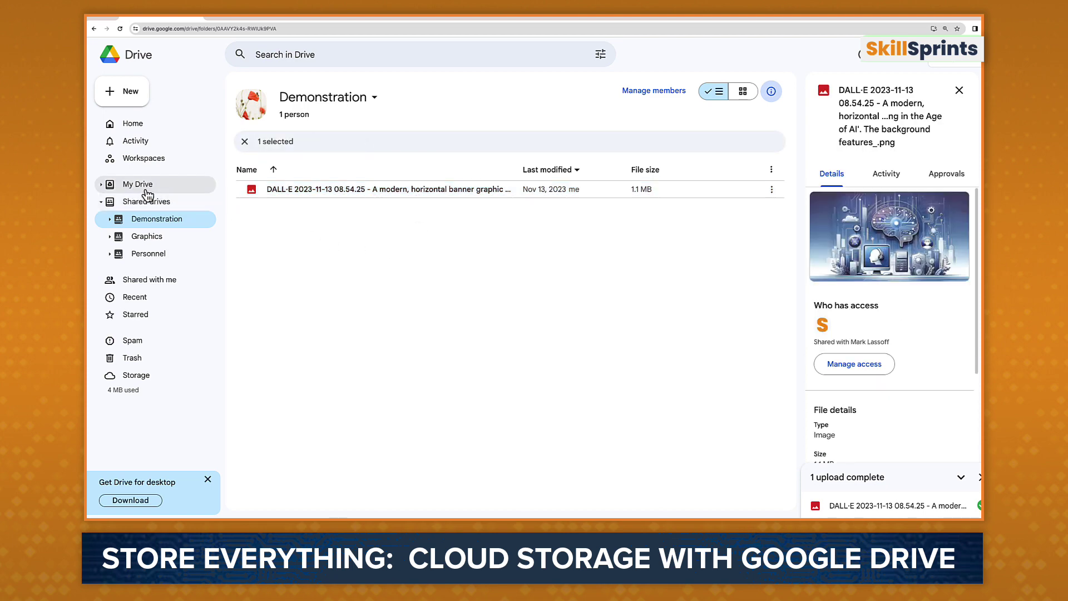
{"action": "left_click", "coordinate": [145, 203]}
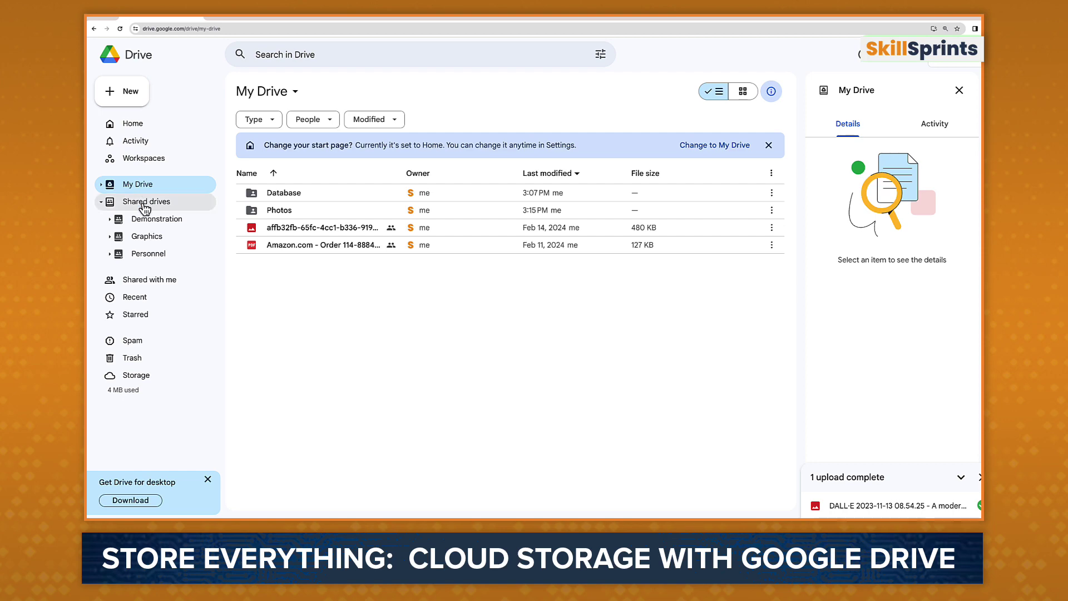